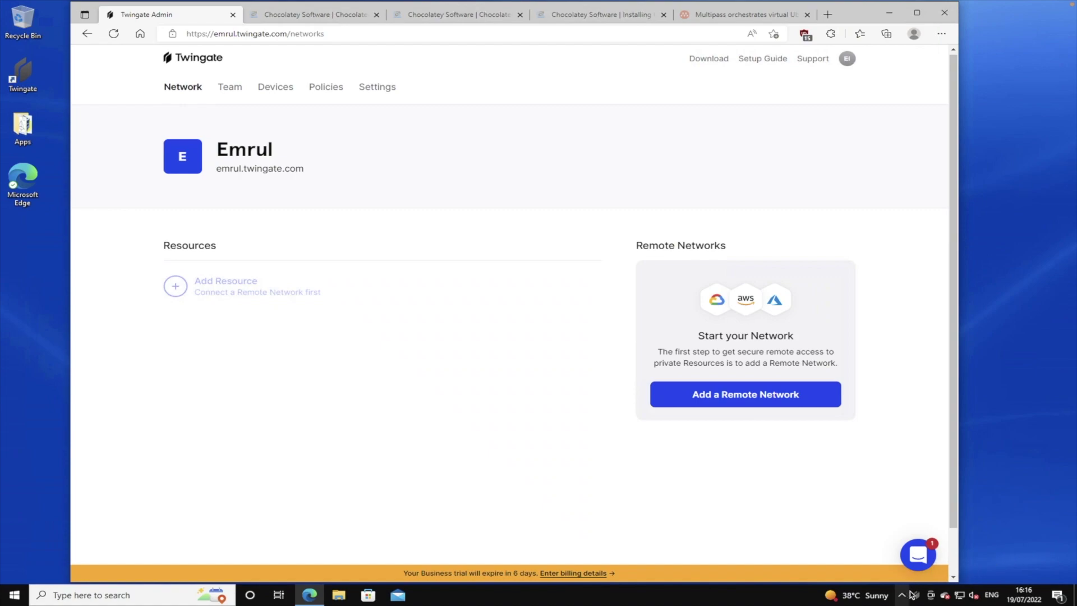
{"action": "left_click", "coordinate": [956, 598]}
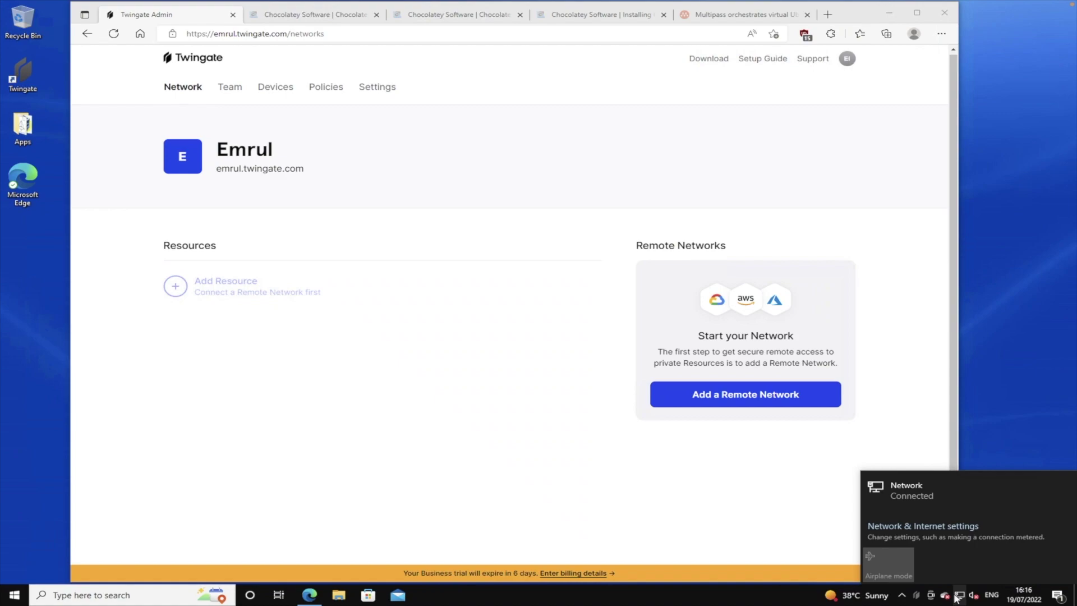
{"action": "left_click", "coordinate": [908, 496]}
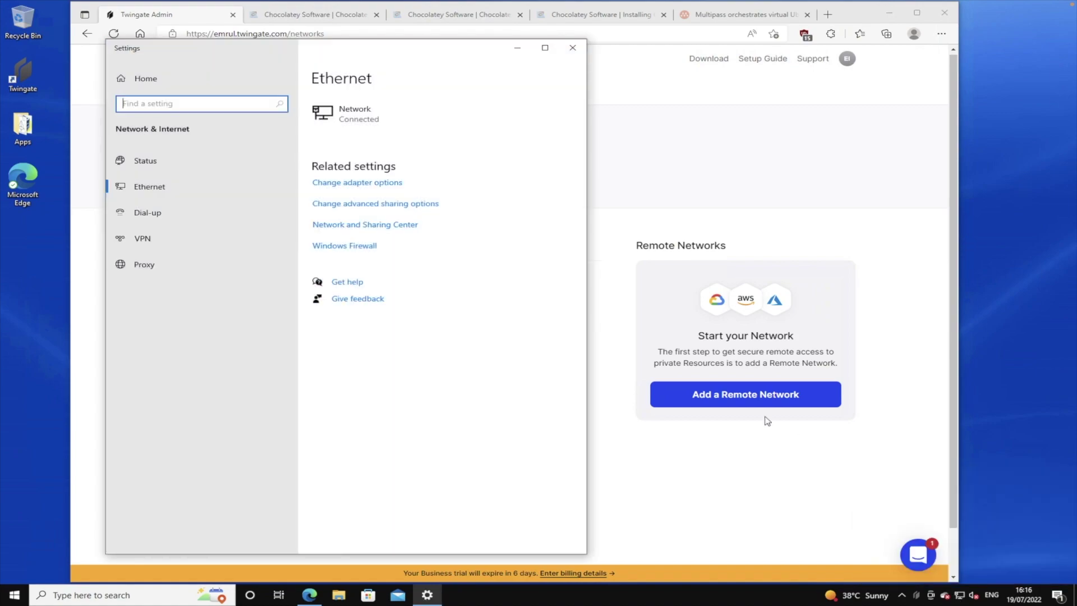
{"action": "left_click", "coordinate": [147, 162]}
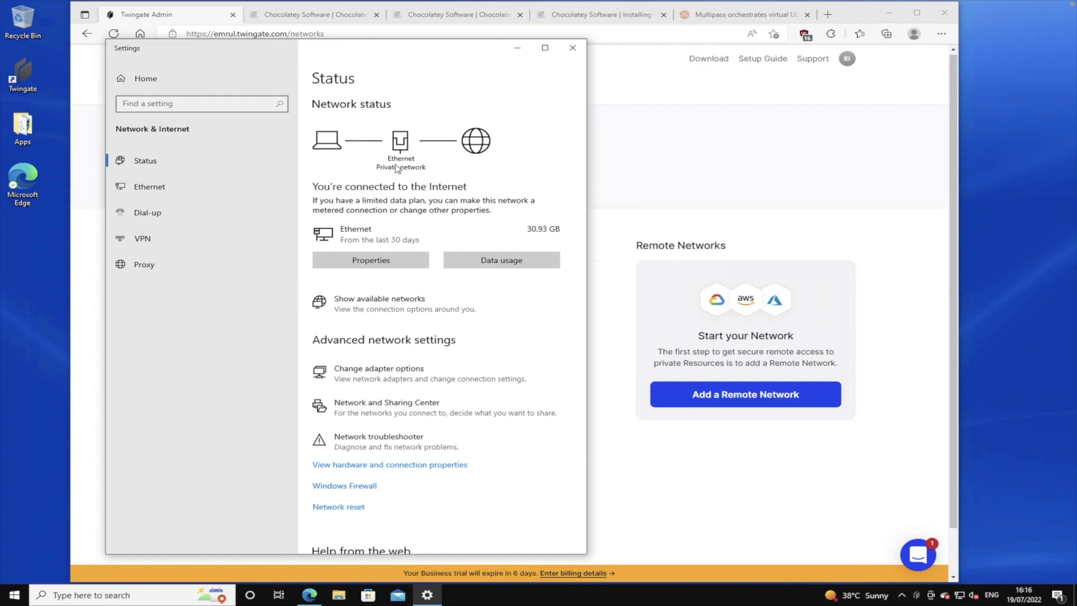
{"action": "left_click", "coordinate": [572, 48]}
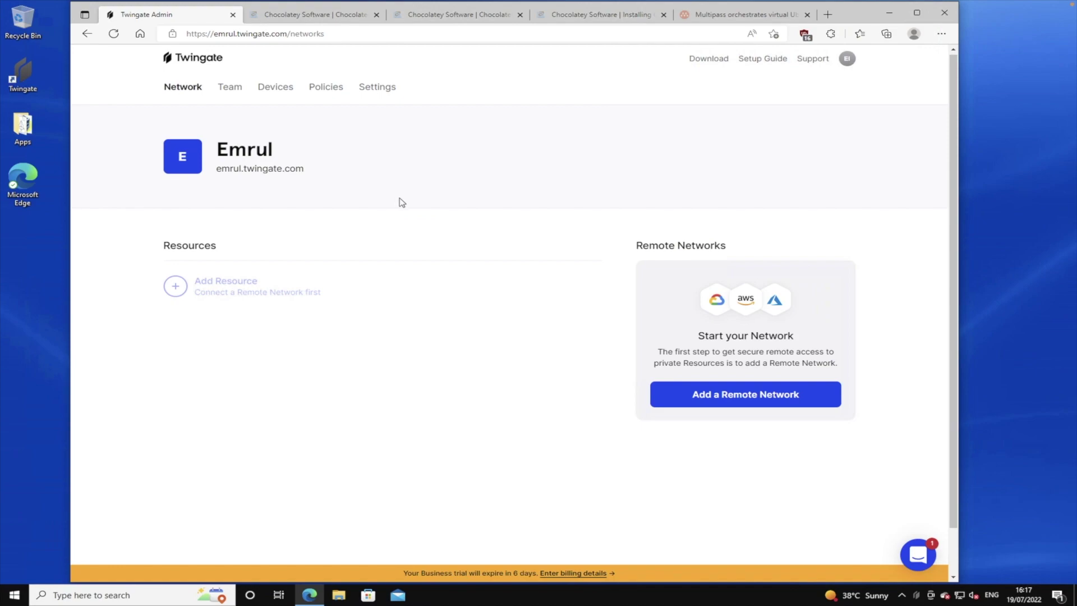
- Copy Chocolatey's individual-install PowerShell command and launch an administrator PowerShell
{"action": "left_click", "coordinate": [729, 16]}
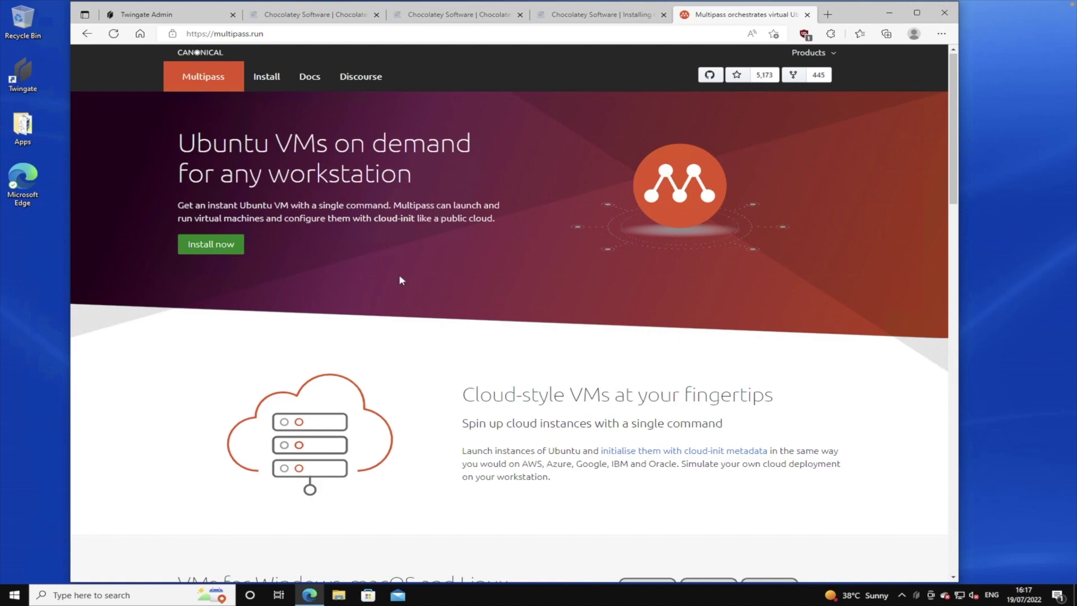
{"action": "left_click", "coordinate": [334, 16]}
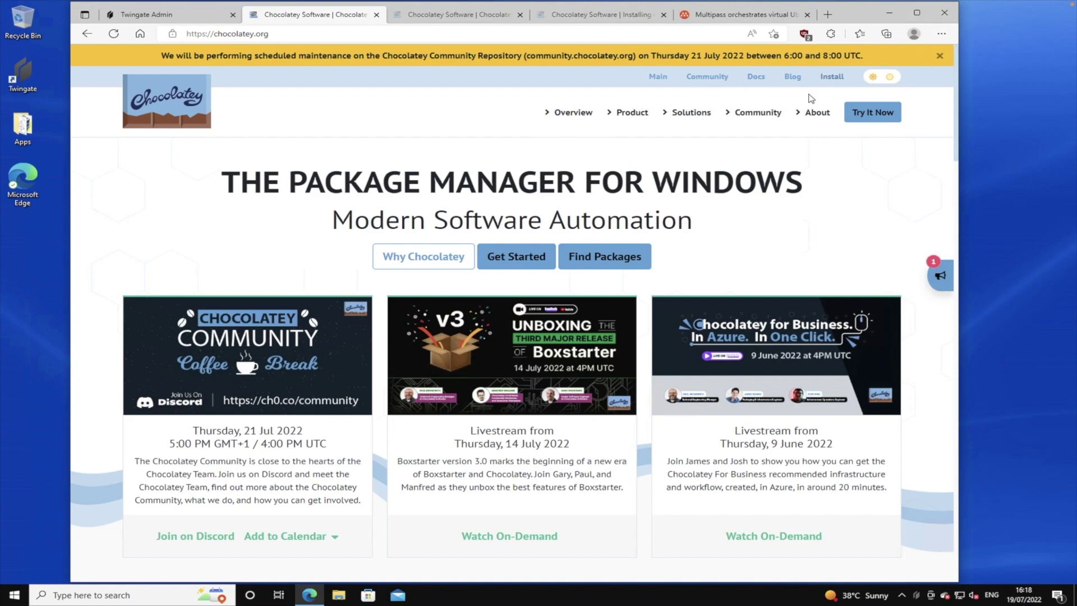
{"action": "left_click", "coordinate": [827, 78]}
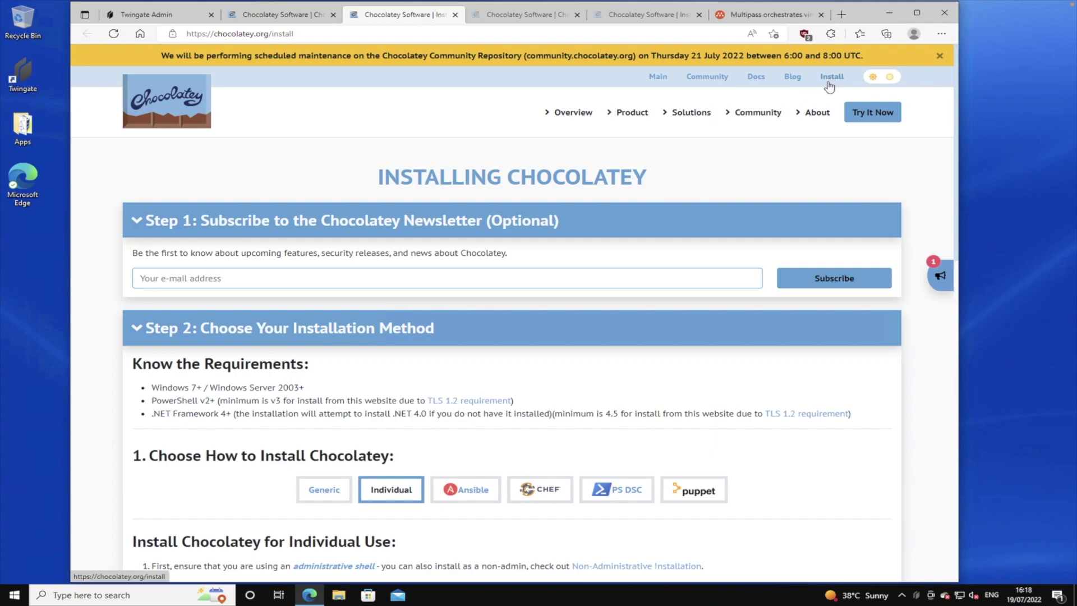
{"action": "scroll", "coordinate": [743, 233], "scroll_direction": "down", "scroll_amount": 3}
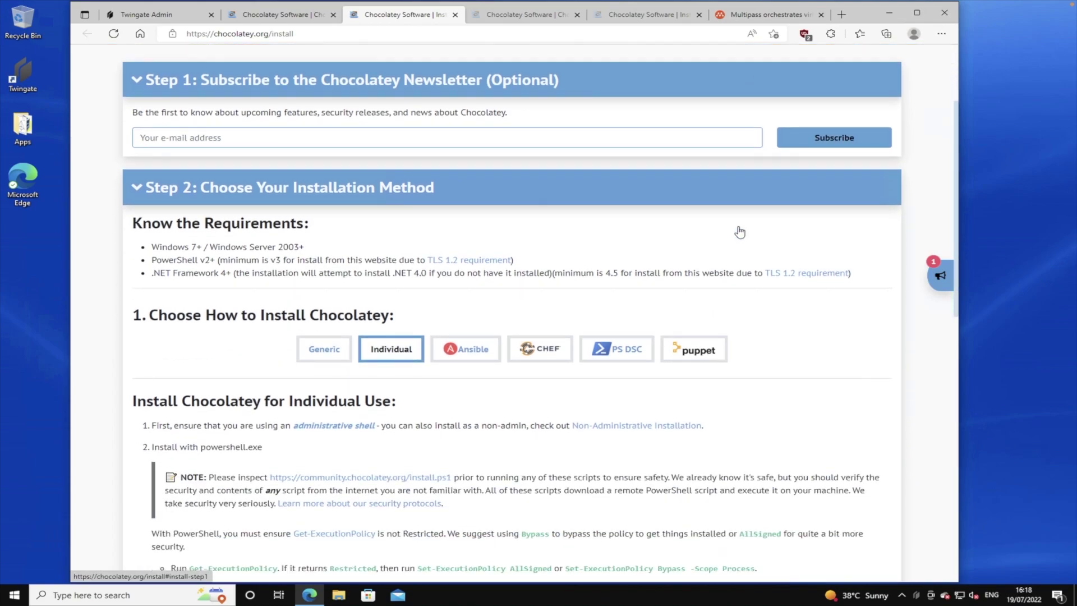
{"action": "scroll", "coordinate": [739, 232], "scroll_direction": "down", "scroll_amount": 6}
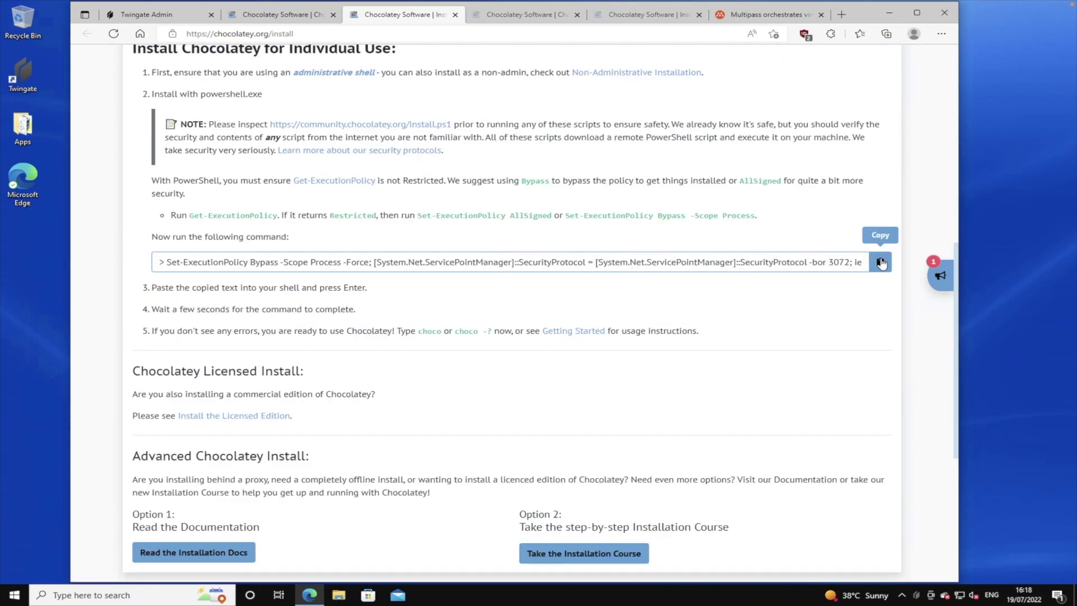
{"action": "left_click", "coordinate": [881, 262]}
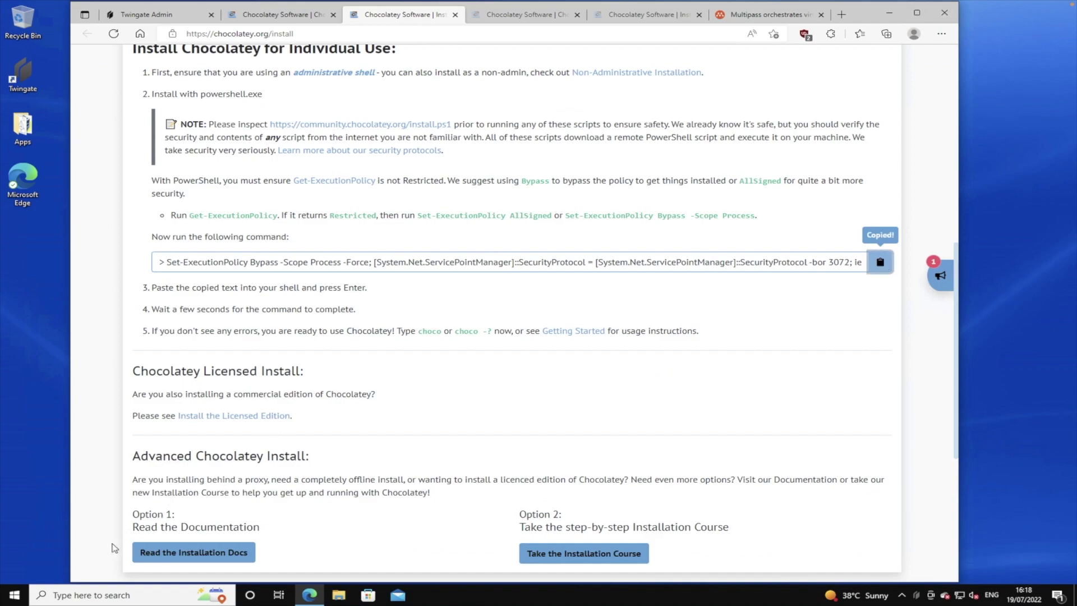
{"action": "right_click", "coordinate": [14, 598]}
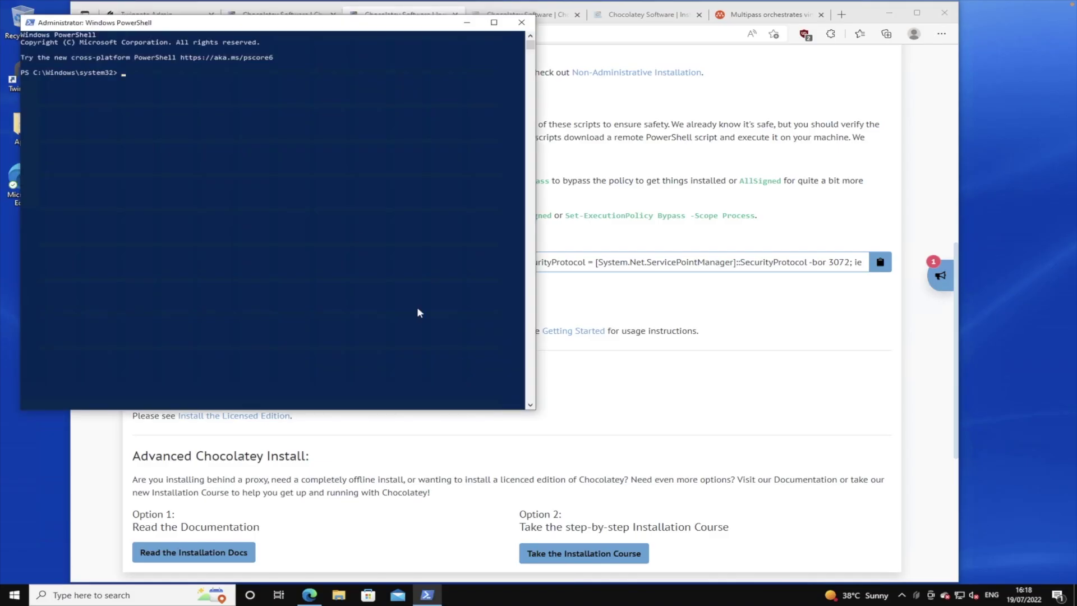
- Install Chocolatey, then run choco install twingate-connector and approve the Multipass script with Y
{"action": "right_click", "coordinate": [329, 193]}
{"action": "key", "text": "Return"}
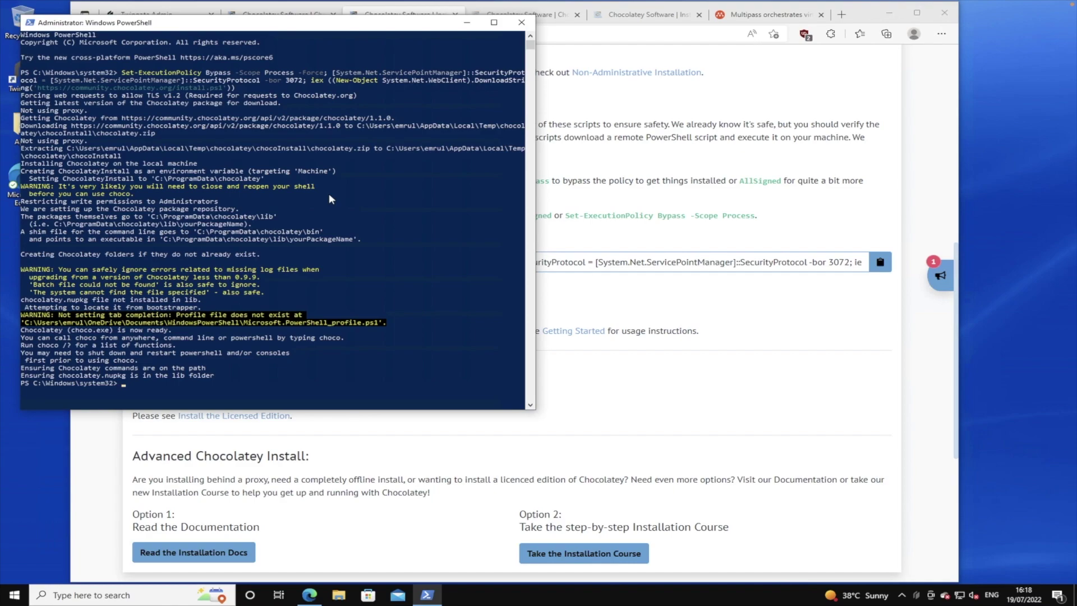
{"action": "type", "text": "choco install twingate-connector"}
{"action": "key", "text": "Return"}
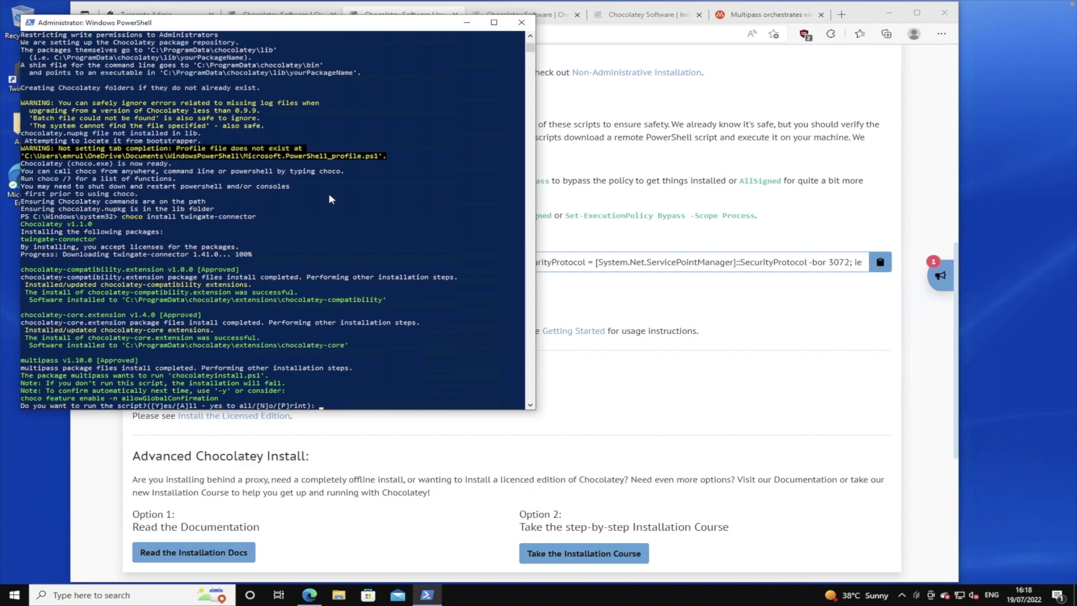
{"action": "type", "text": "Y"}
{"action": "key", "text": "Return"}
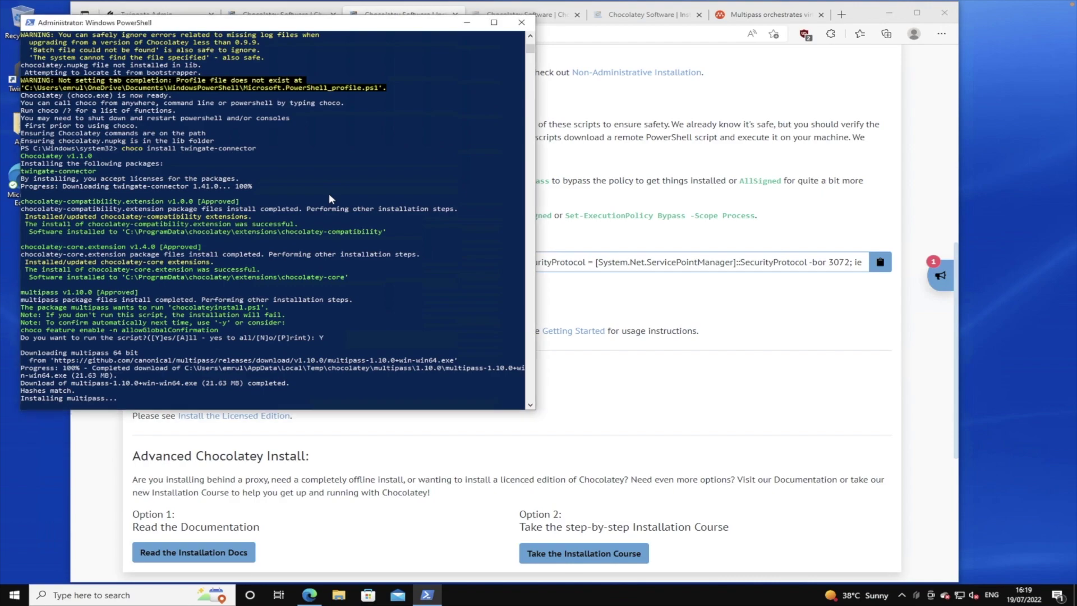
- Add an On Premise remote network named Home
{"action": "left_click", "coordinate": [850, 94]}
{"action": "left_click", "coordinate": [144, 15]}
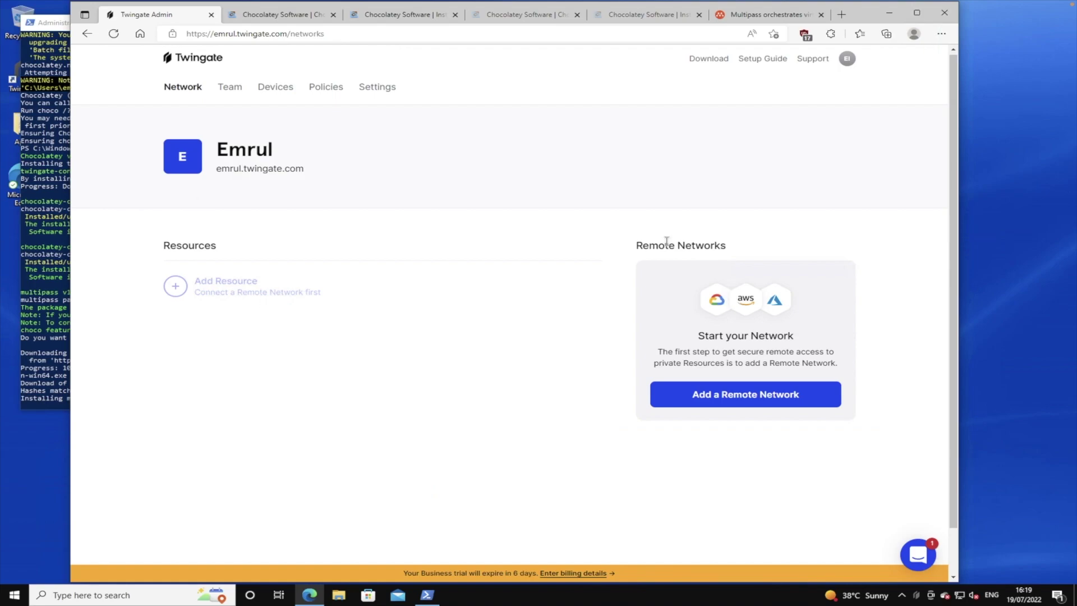
{"action": "left_click", "coordinate": [739, 398]}
{"action": "left_click", "coordinate": [426, 292]}
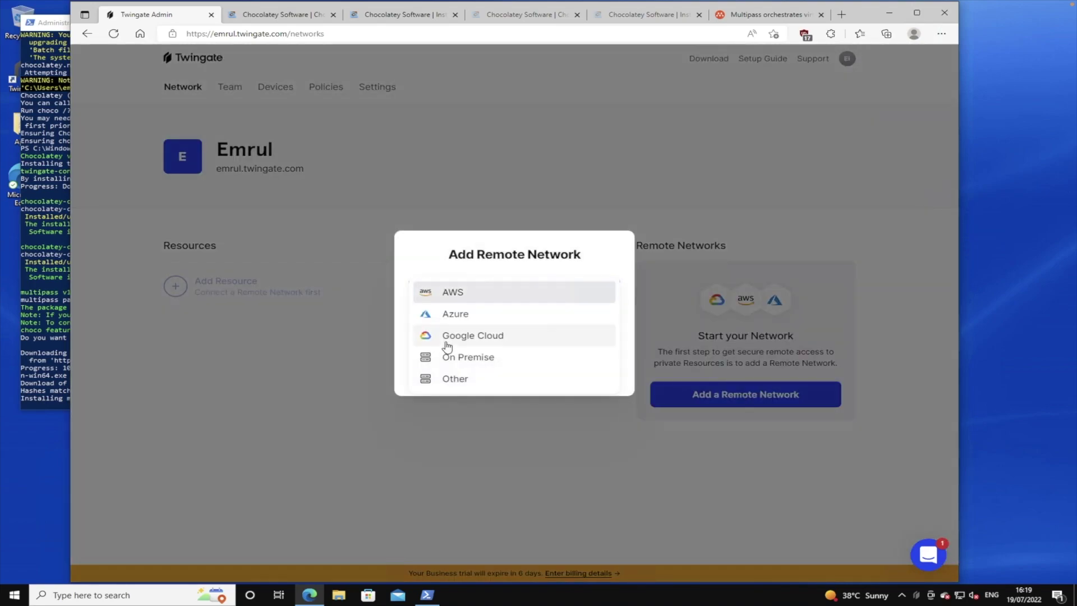
{"action": "left_click", "coordinate": [455, 363]}
{"action": "left_click", "coordinate": [449, 334]}
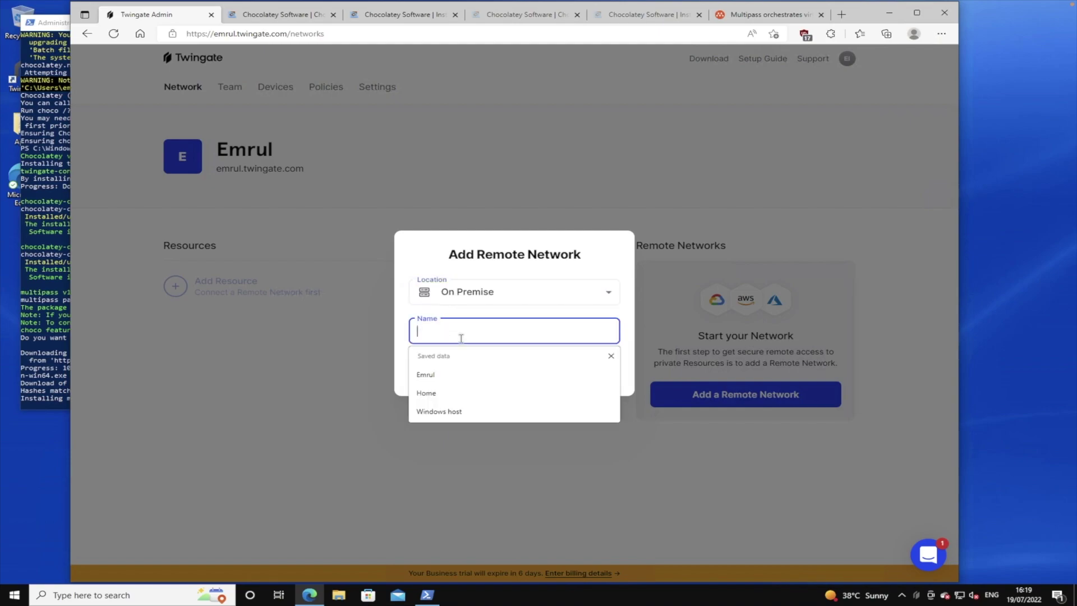
{"action": "type", "text": "Home"}
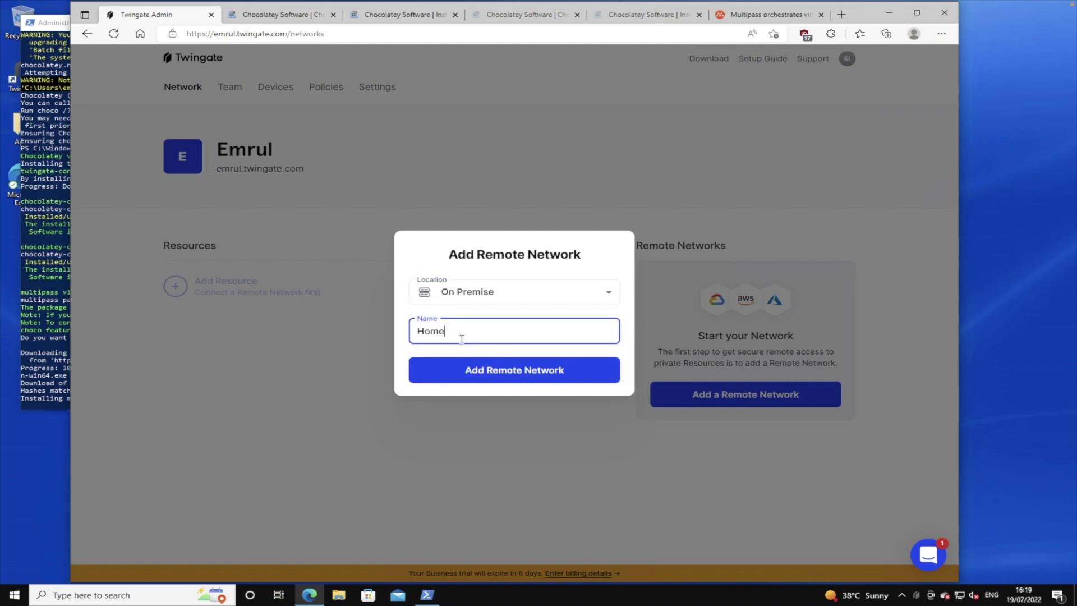
{"action": "left_click", "coordinate": [456, 371]}
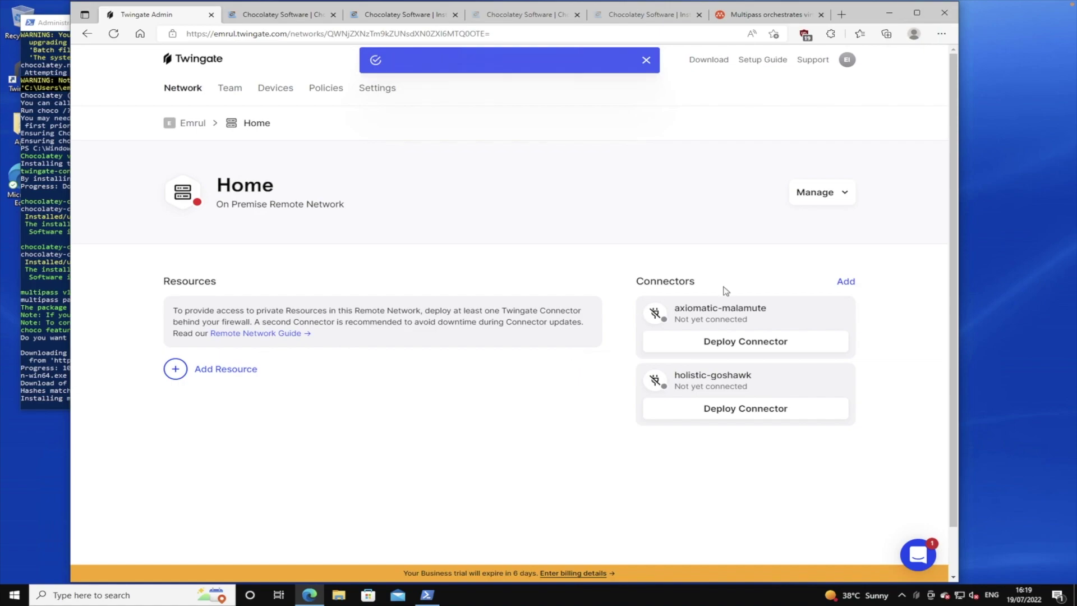
- Open deployment for the holistic-goshawk connector and start generating its tokens
{"action": "left_click", "coordinate": [31, 359]}
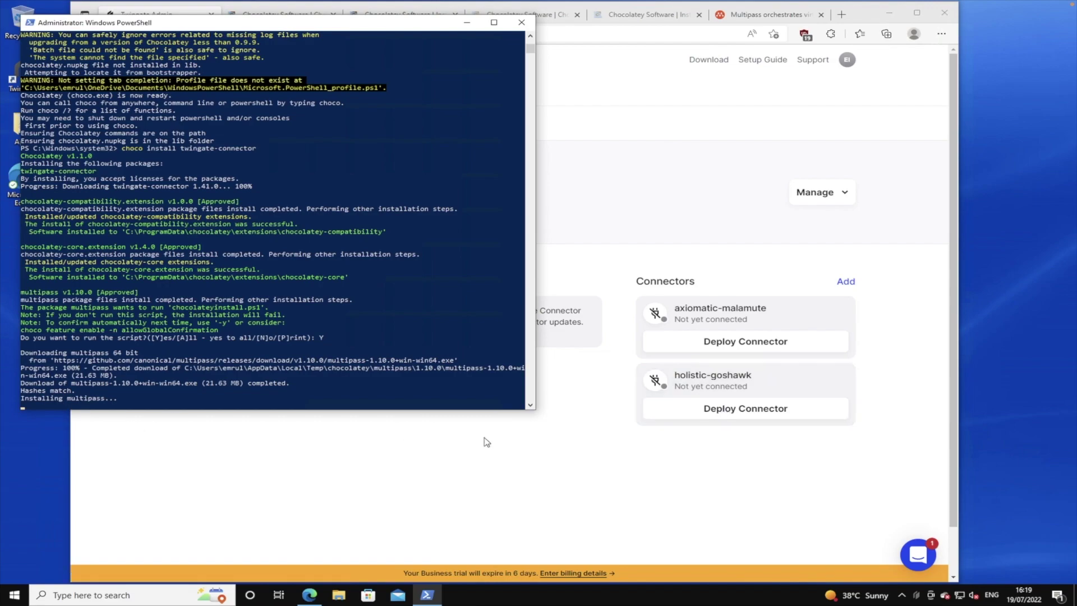
{"action": "left_click", "coordinate": [582, 477]}
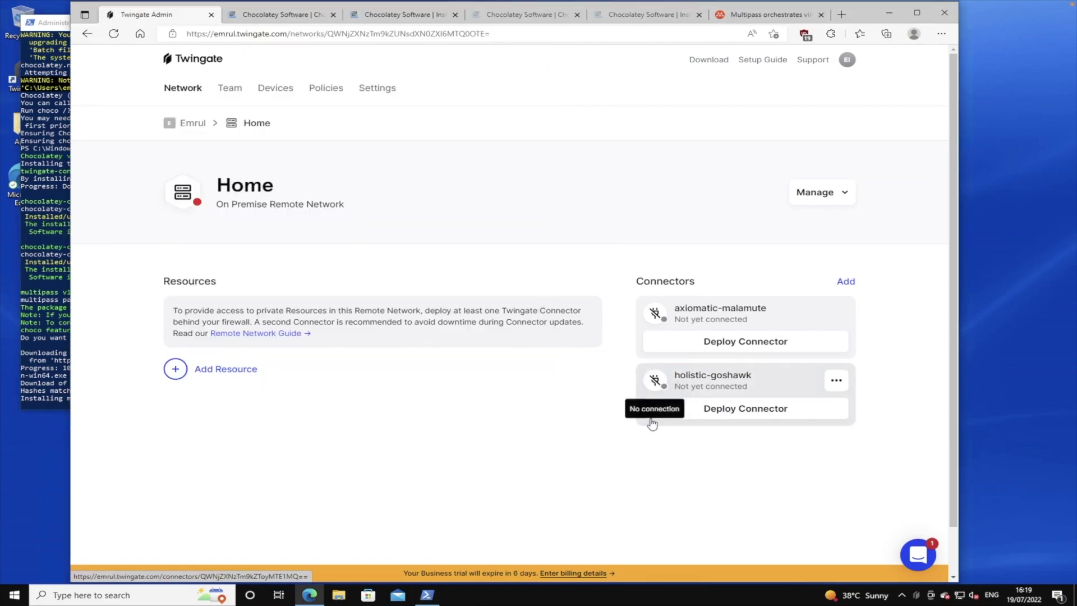
{"action": "left_click", "coordinate": [719, 414]}
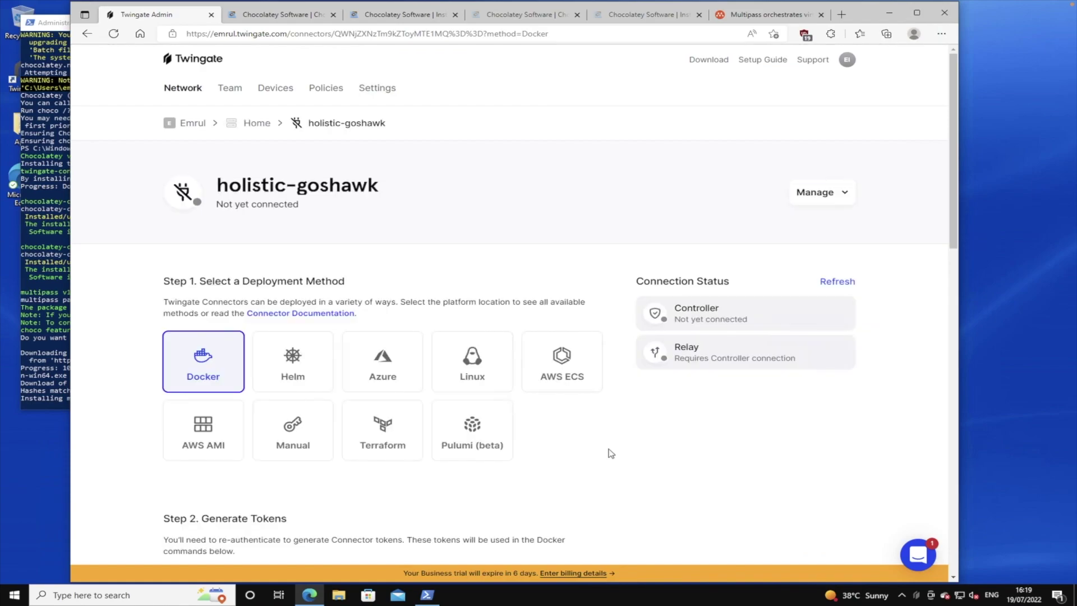
{"action": "scroll", "coordinate": [287, 272], "scroll_direction": "down", "scroll_amount": 3}
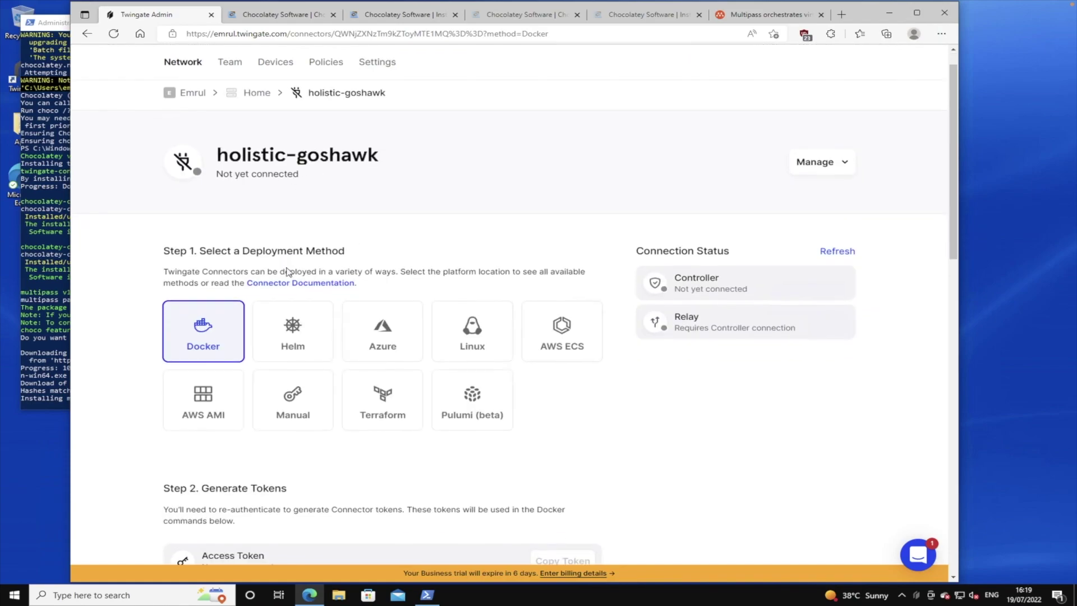
{"action": "scroll", "coordinate": [292, 272], "scroll_direction": "down", "scroll_amount": 2}
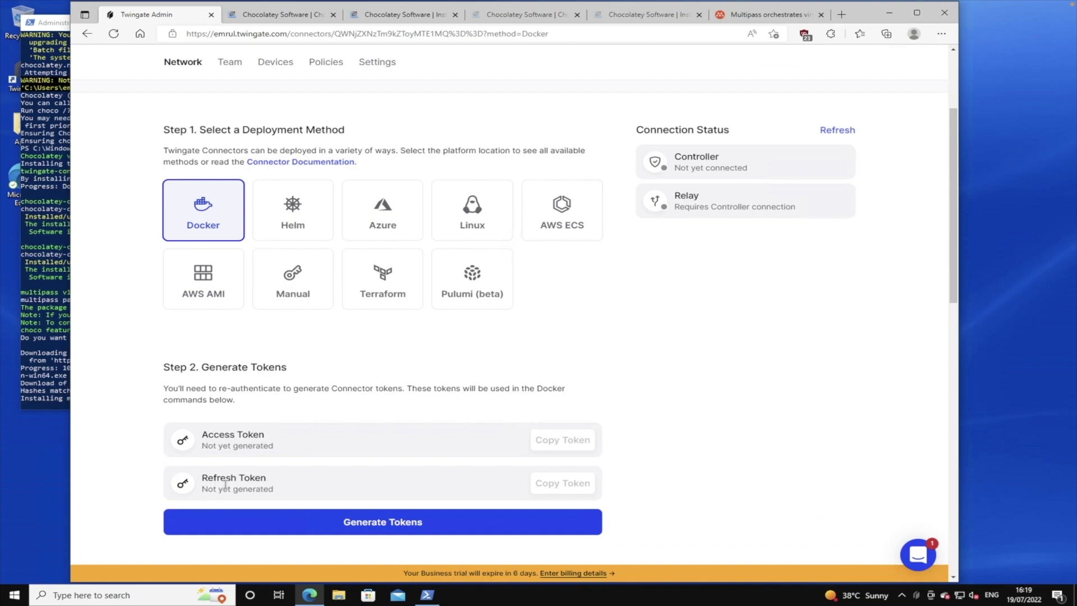
{"action": "left_click", "coordinate": [399, 530]}
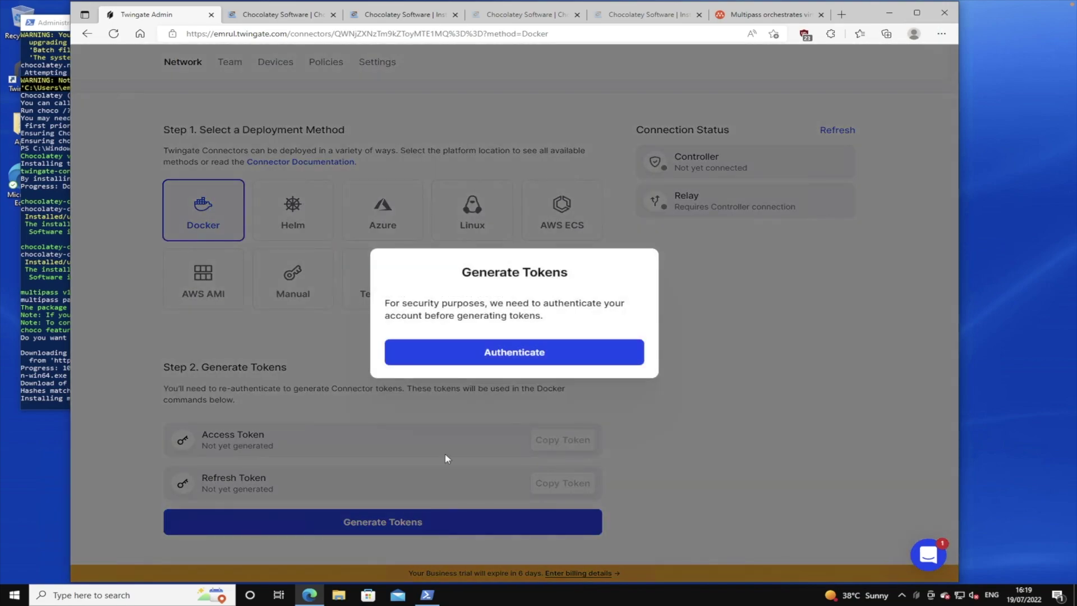
- Re-authenticate with Google and reveal the connector's access and refresh tokens
{"action": "left_click", "coordinate": [427, 344]}
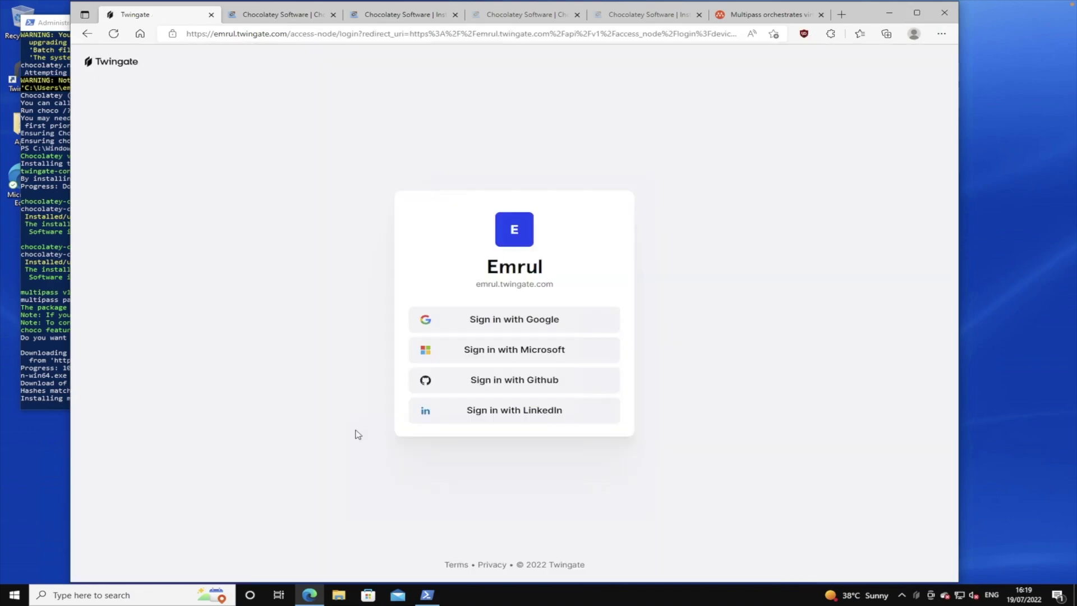
{"action": "left_click", "coordinate": [555, 319]}
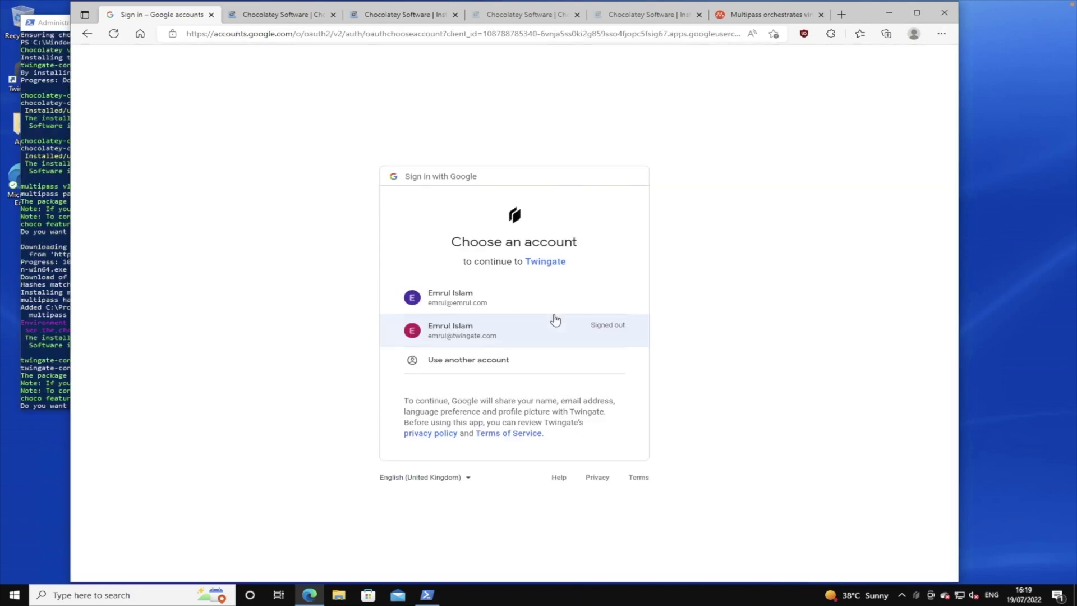
{"action": "left_click", "coordinate": [446, 301]}
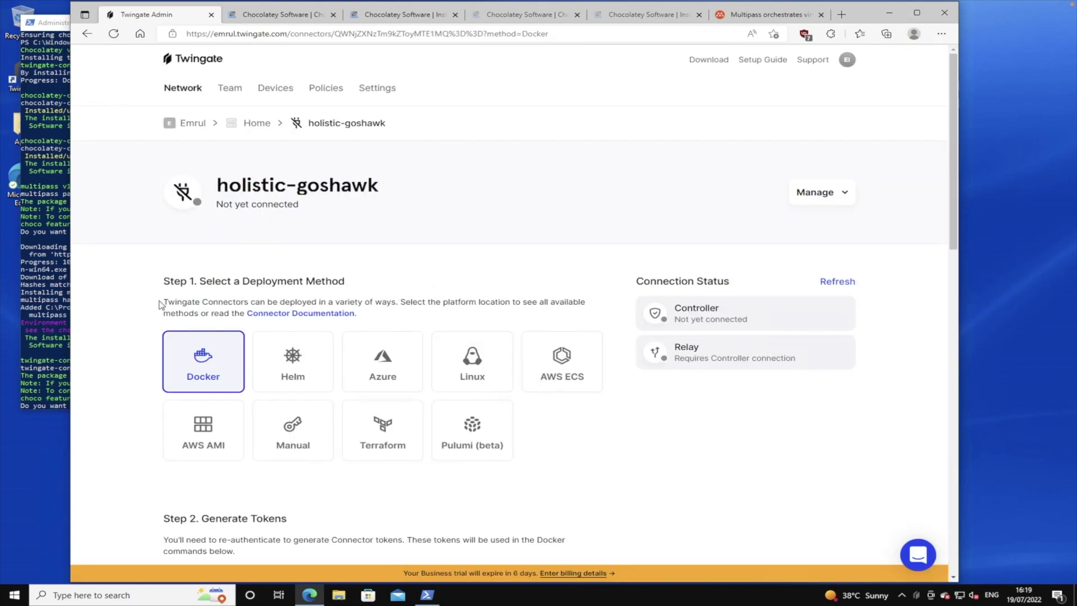
{"action": "scroll", "coordinate": [160, 305], "scroll_direction": "down", "scroll_amount": 1}
{"action": "scroll", "coordinate": [161, 305], "scroll_direction": "down", "scroll_amount": 1}
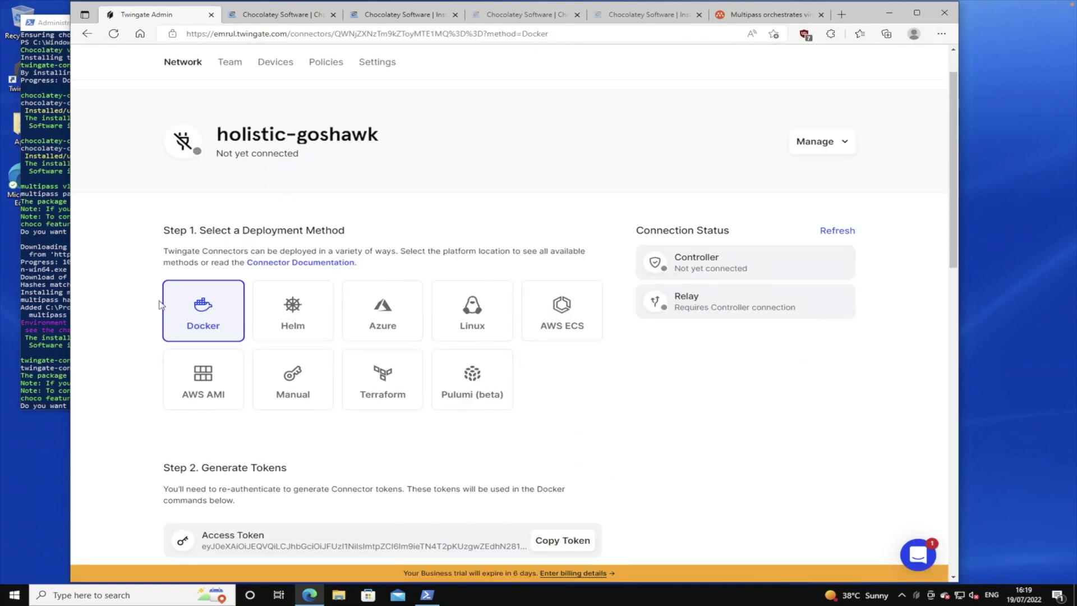
{"action": "scroll", "coordinate": [161, 305], "scroll_direction": "down", "scroll_amount": 1}
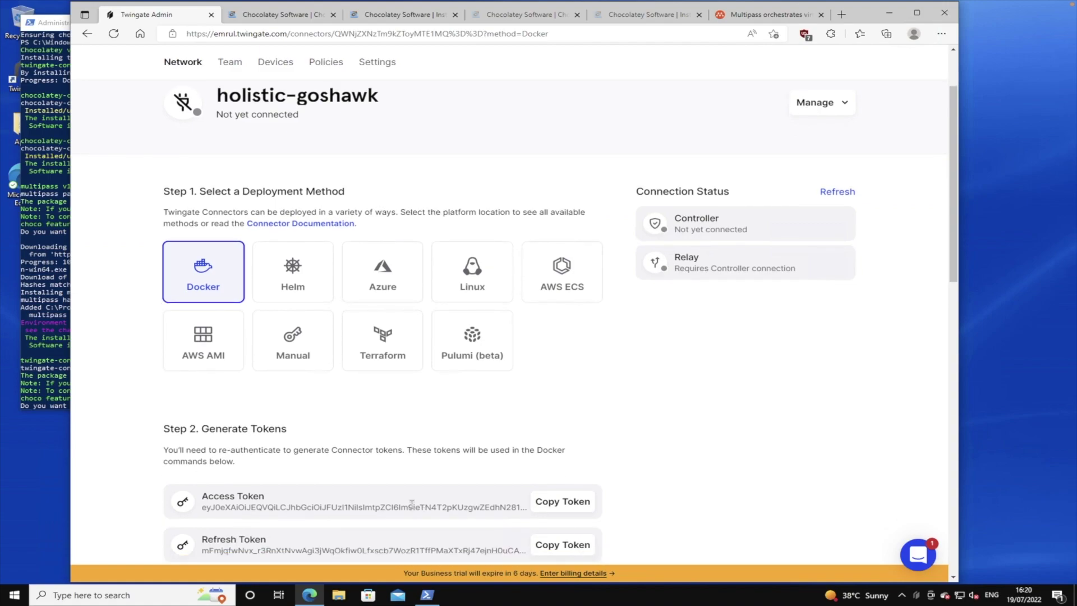
{"action": "left_click", "coordinate": [32, 356]}
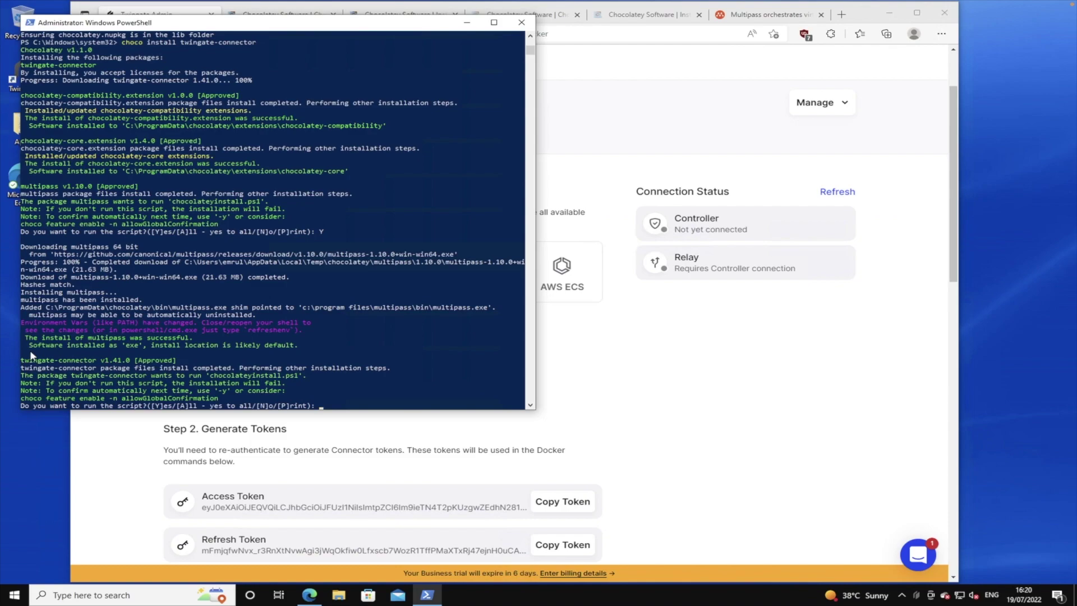
- Approve the twingate-connector install script and enter the connector name holistic-goshawk
{"action": "type", "text": "y"}
{"action": "key", "text": "Return"}
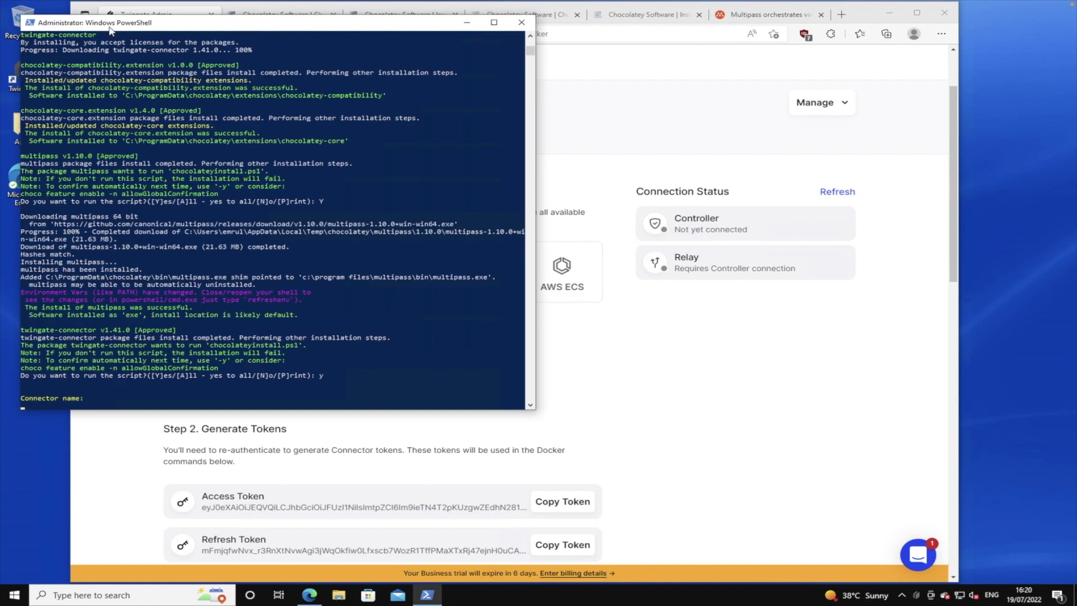
{"action": "left_click_drag", "start_coordinate": [110, 31], "coordinate": [129, 122]}
{"action": "key", "text": "alt+Tab"}
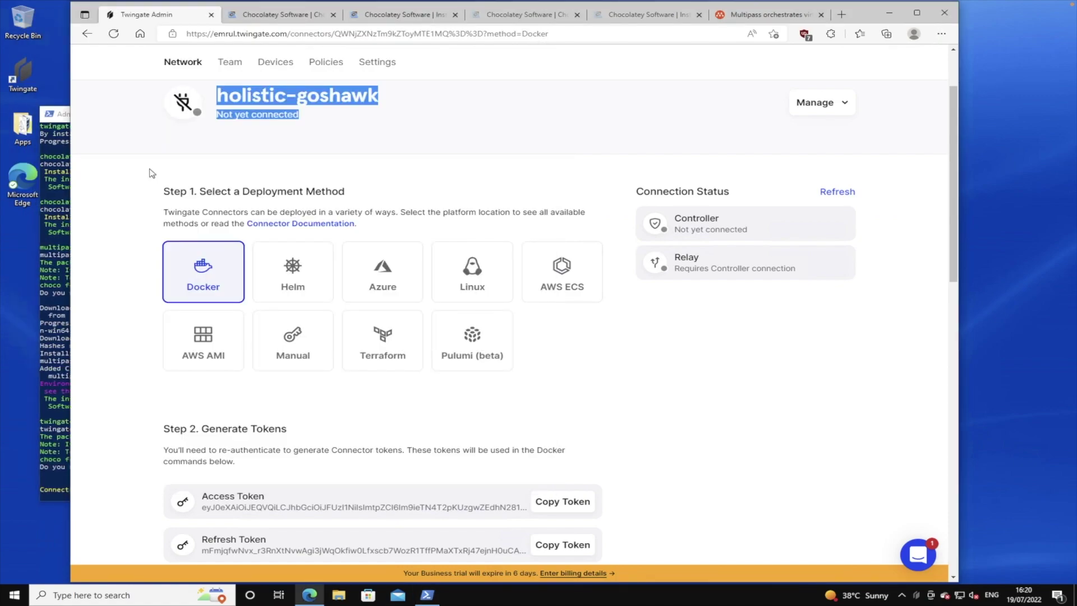
{"action": "left_click", "coordinate": [151, 173]}
{"action": "left_click", "coordinate": [41, 247]}
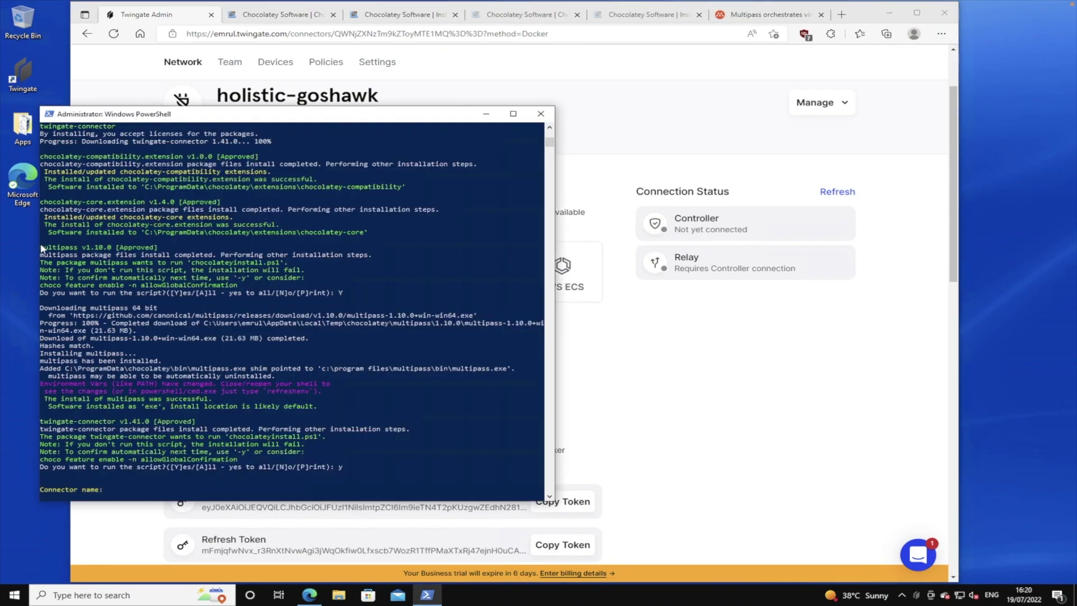
{"action": "right_click", "coordinate": [41, 248]}
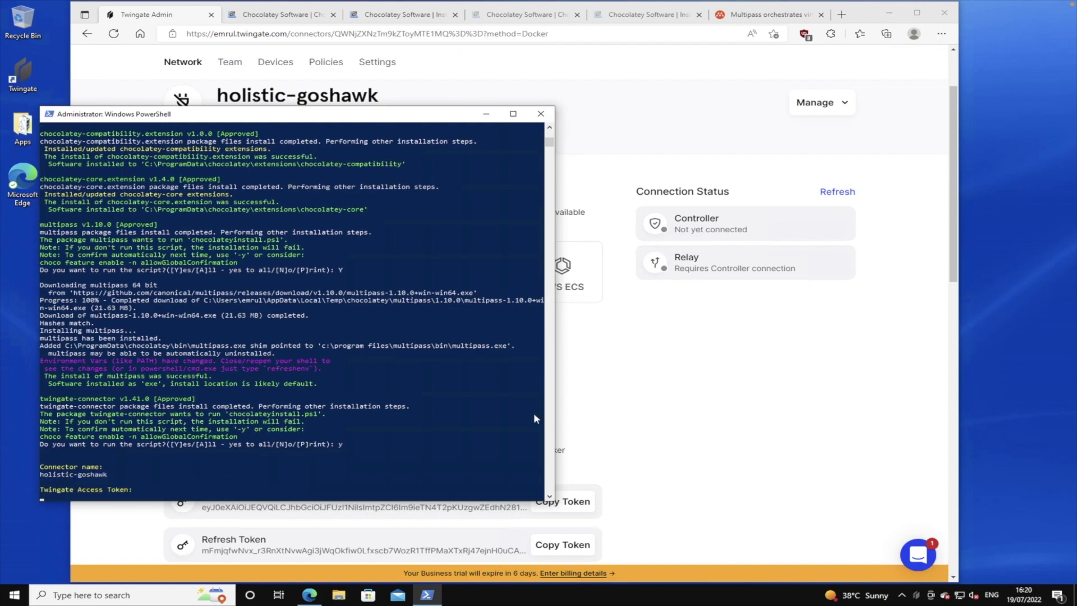
- Copy the access token and refresh token from Twingate Admin into their prompts
{"action": "left_click", "coordinate": [617, 460]}
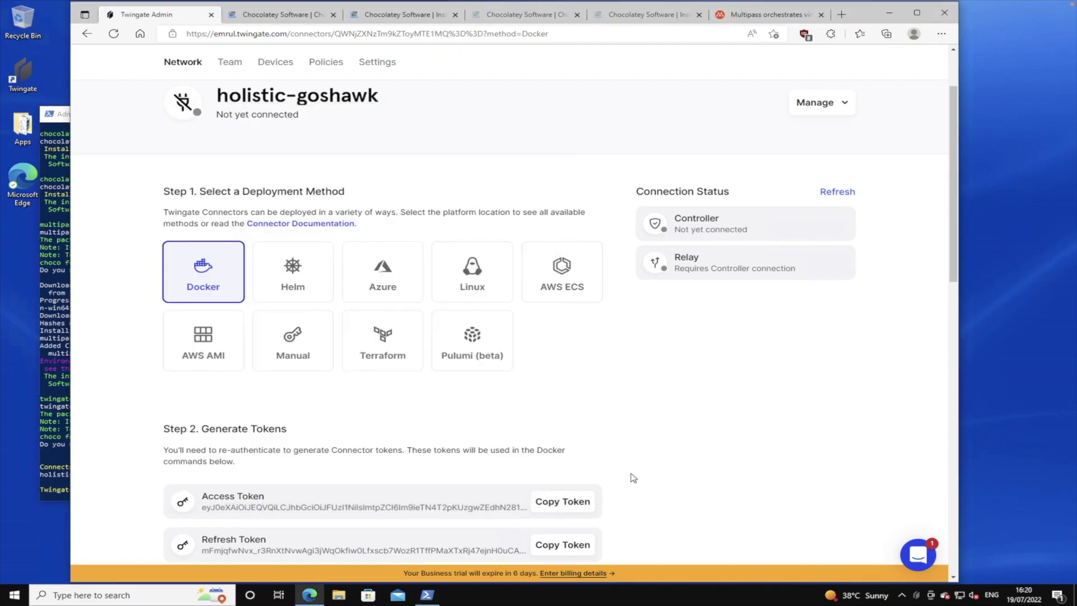
{"action": "left_click", "coordinate": [575, 503]}
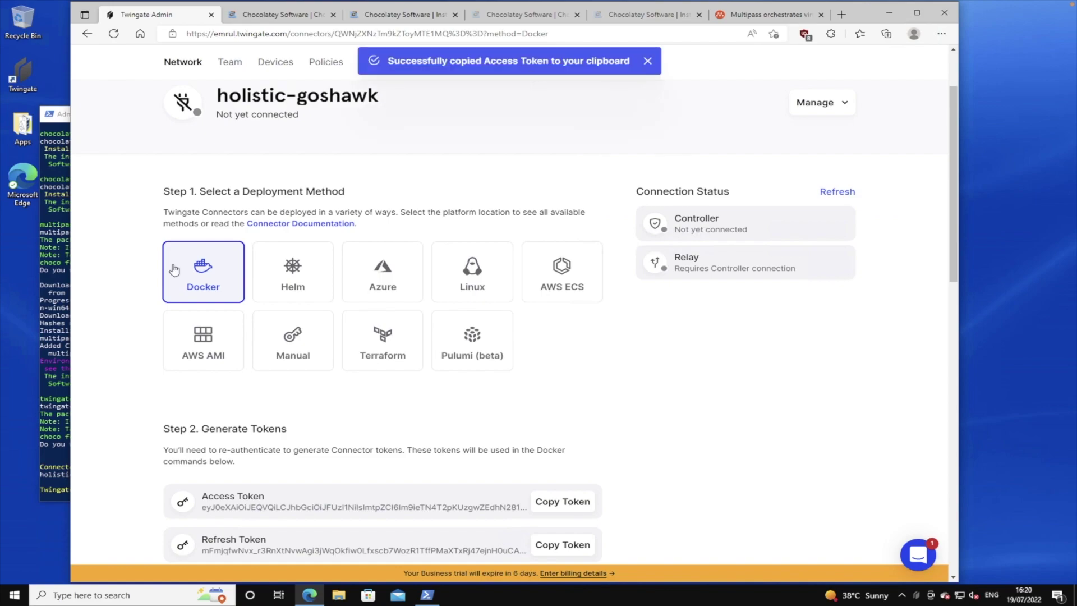
{"action": "left_click", "coordinate": [76, 288]}
{"action": "right_click", "coordinate": [76, 287]}
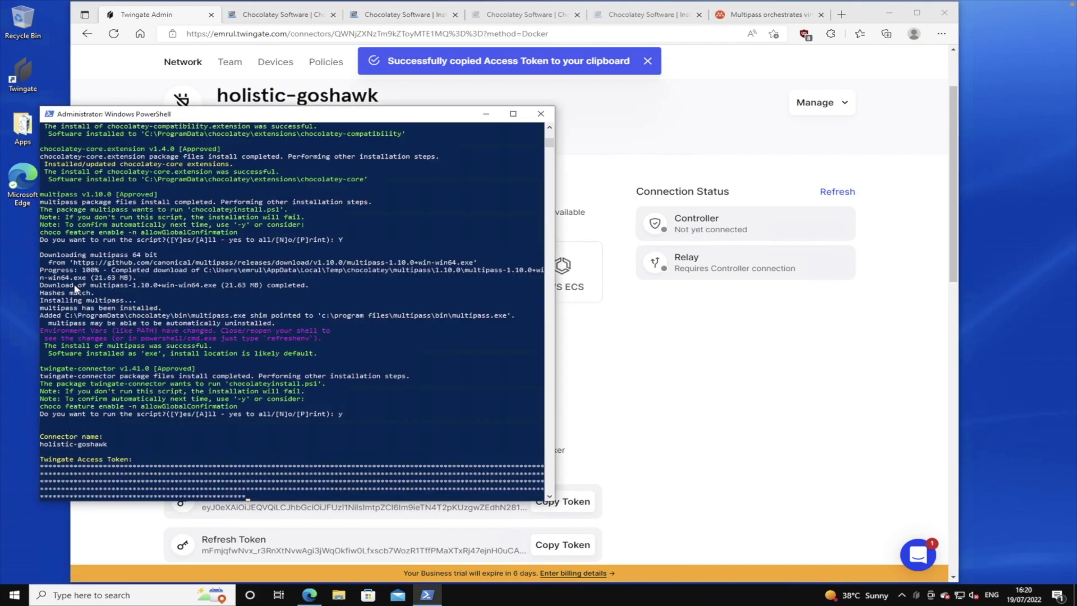
{"action": "key", "text": "Return"}
{"action": "left_click", "coordinate": [564, 549]}
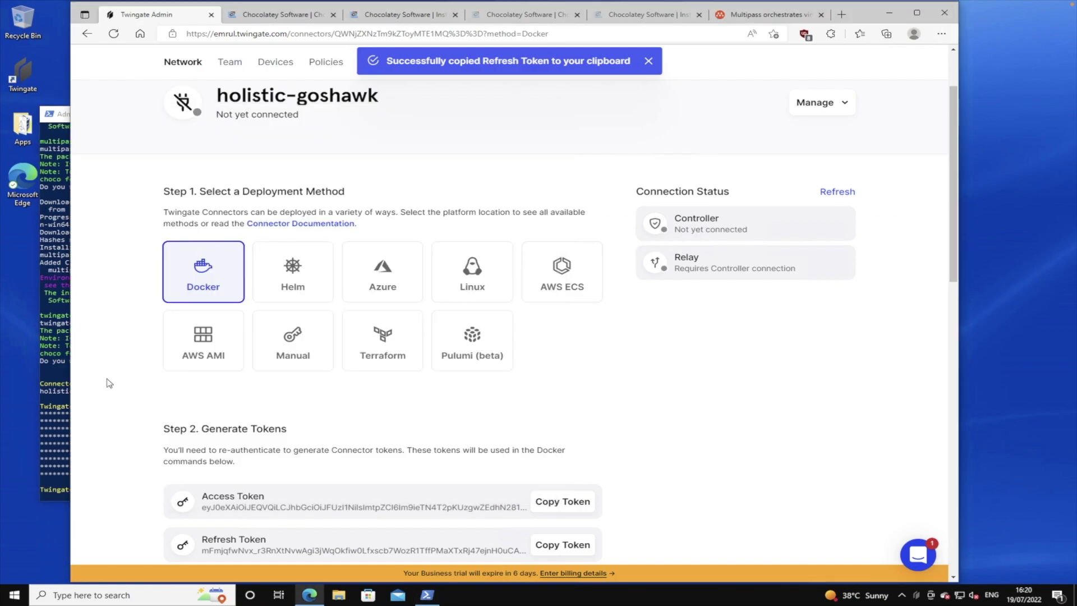
{"action": "left_click", "coordinate": [60, 345]}
{"action": "right_click", "coordinate": [76, 337]}
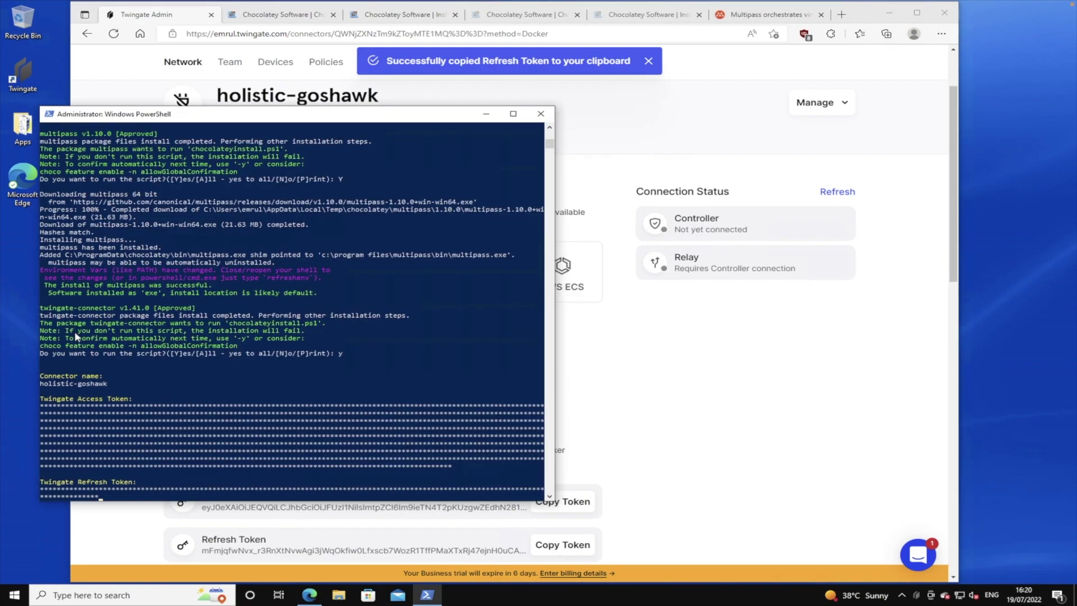
{"action": "key", "text": "Return"}
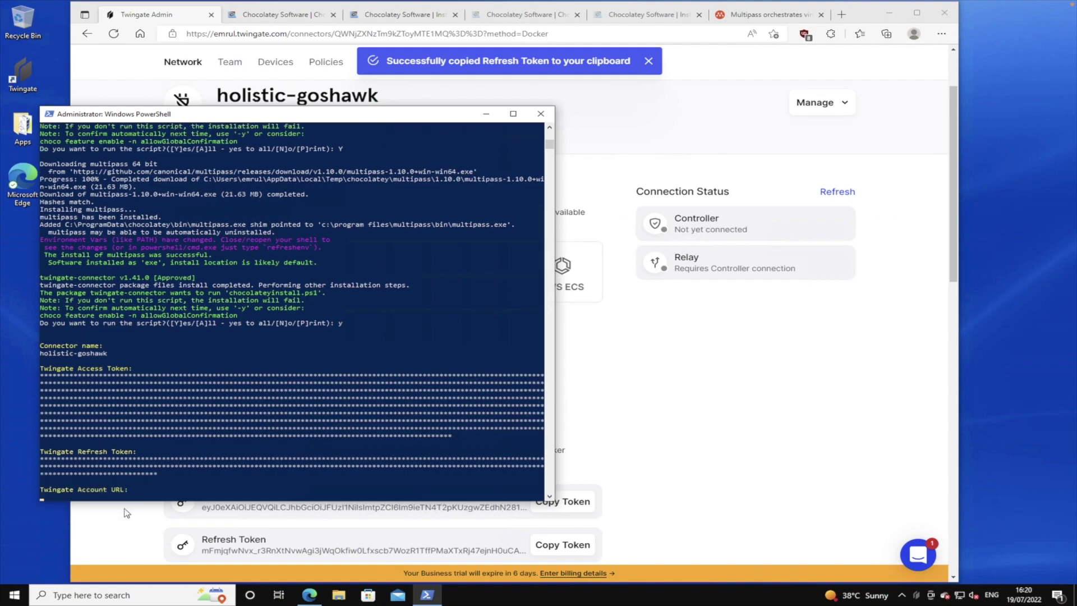
- Enter the network's account subdomain to start the connector install
{"action": "left_click", "coordinate": [216, 35]}
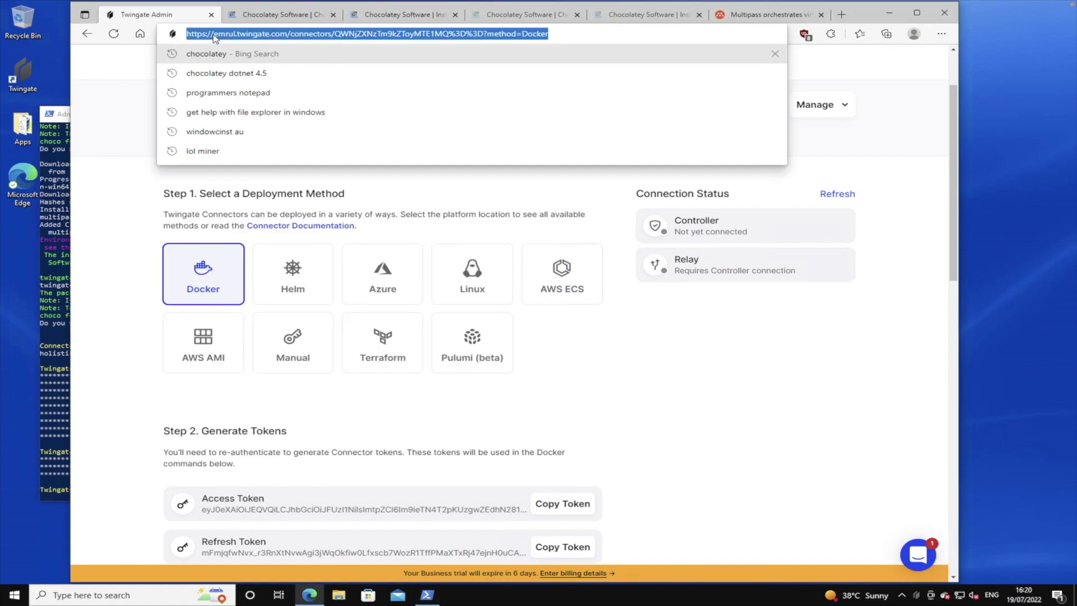
{"action": "left_click", "coordinate": [213, 34]}
{"action": "left_click_drag", "start_coordinate": [213, 34], "coordinate": [235, 34]}
{"action": "left_click", "coordinate": [63, 210]}
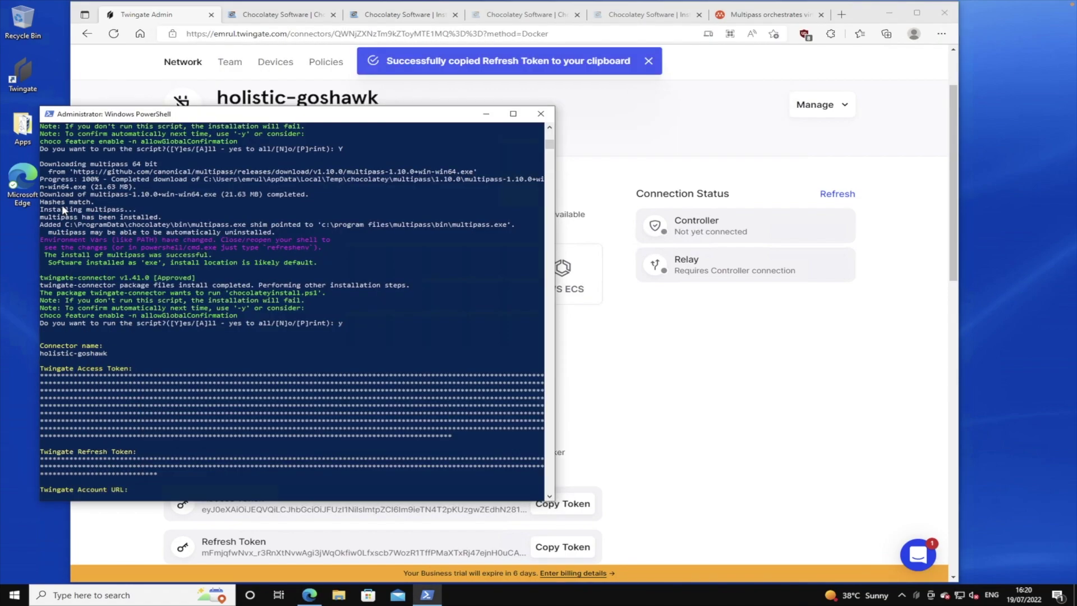
{"action": "type", "text": "emrul"}
{"action": "key", "text": "Return"}
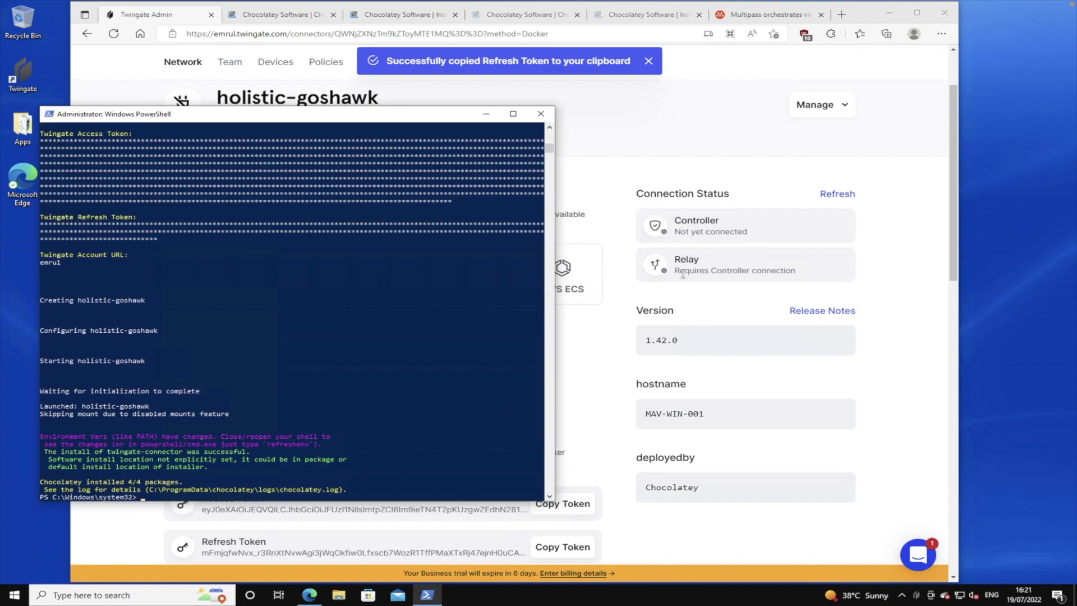
- Confirm holistic-goshawk shows Connected with Controller and Relay connected
{"action": "left_click", "coordinate": [686, 289]}
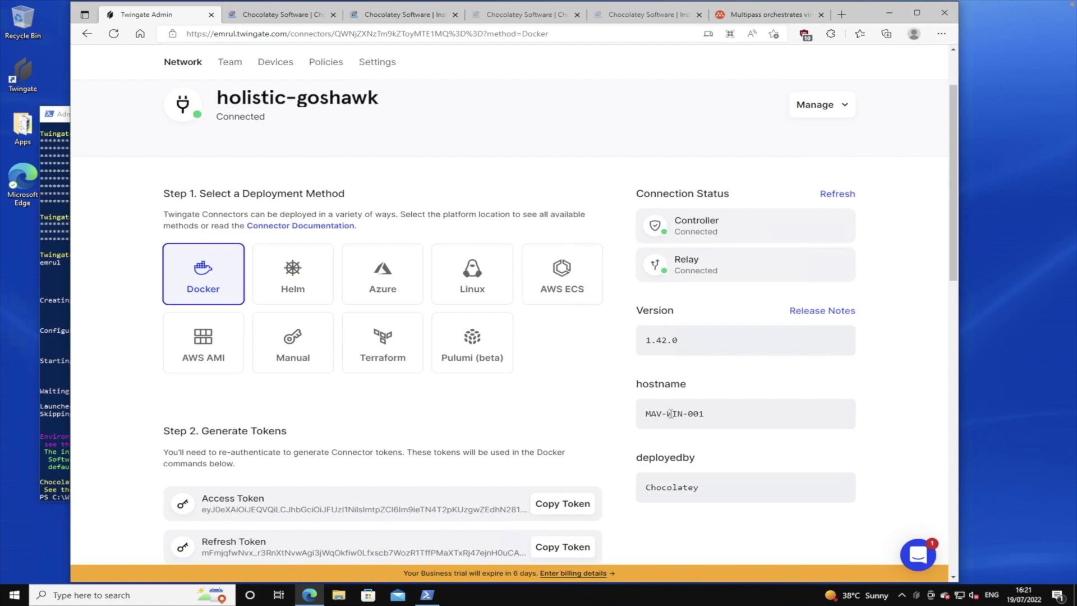
- Select the hostname MAV-WIN-001 and go to the Home network page
{"action": "triple_click", "coordinate": [690, 415]}
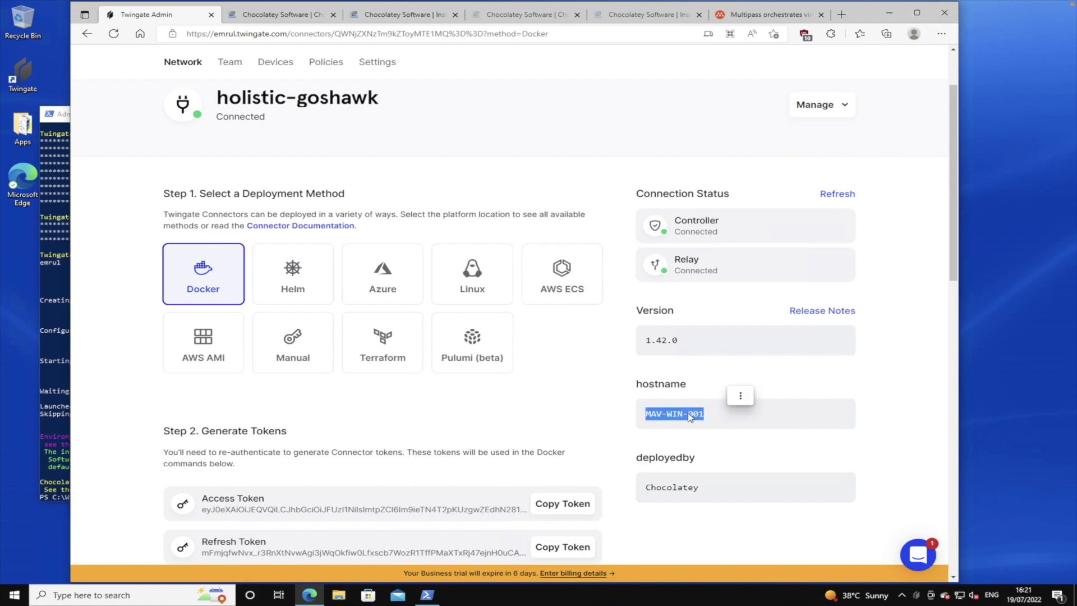
{"action": "scroll", "coordinate": [320, 237], "scroll_direction": "up", "scroll_amount": 2}
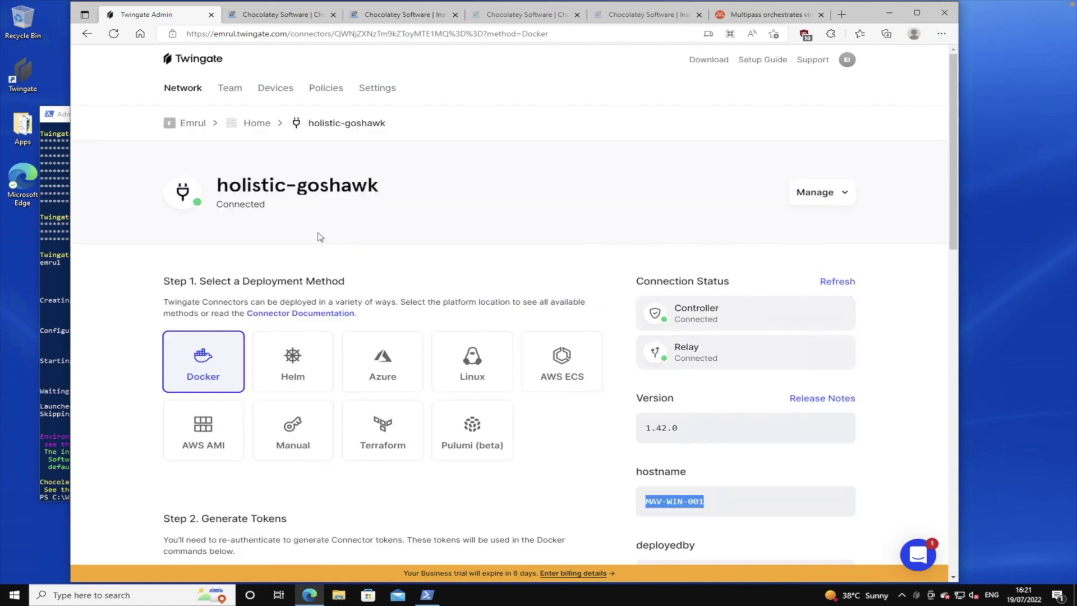
{"action": "left_click", "coordinate": [257, 124]}
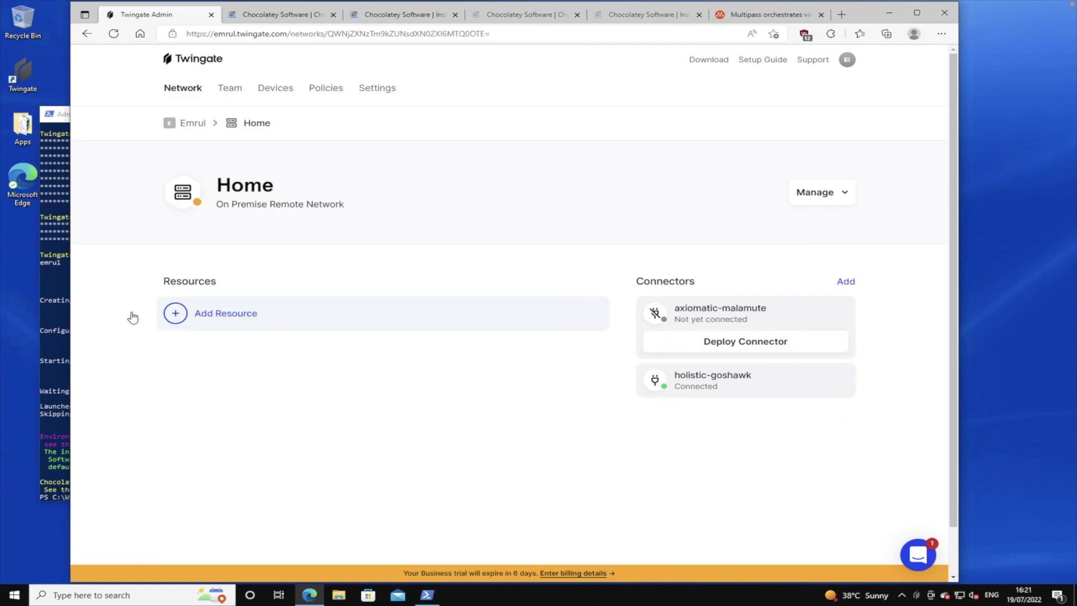
- Add resource 'Windows host' at DNS address MAV-WIN-001 and grant Everyone access
{"action": "left_click", "coordinate": [195, 316]}
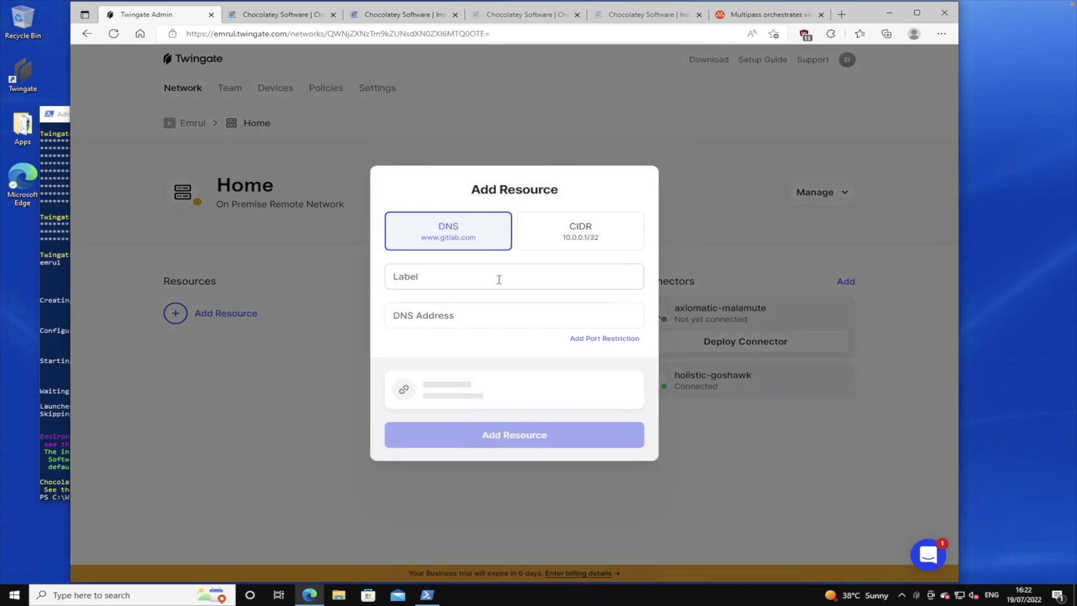
{"action": "left_click", "coordinate": [498, 278]}
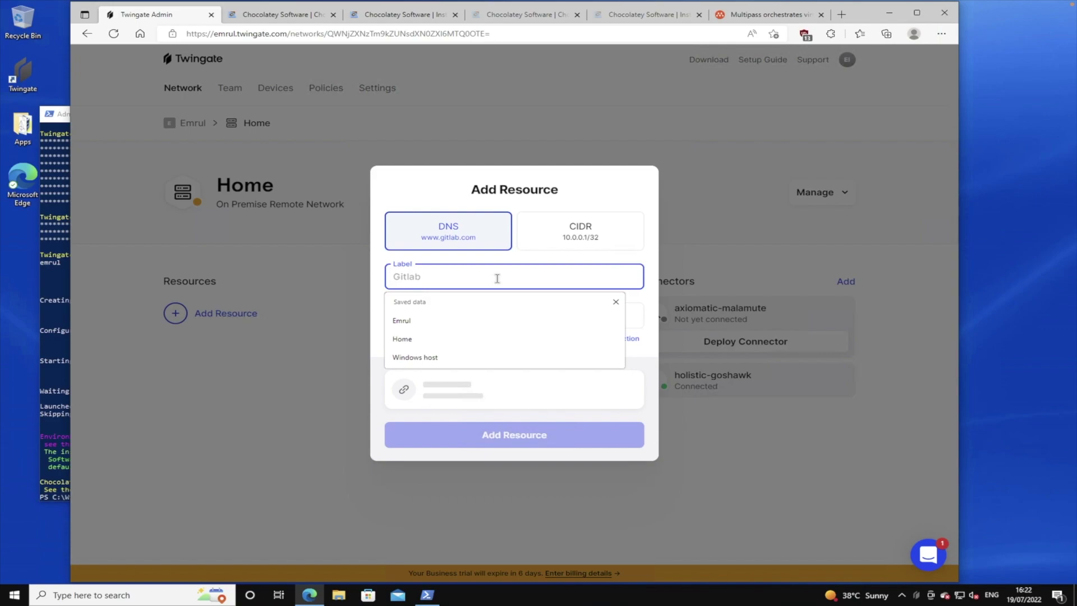
{"action": "key", "text": "Down"}
{"action": "key", "text": "Down"}
{"action": "key", "text": "Down"}
{"action": "key", "text": "Return"}
{"action": "key", "text": "Tab"}
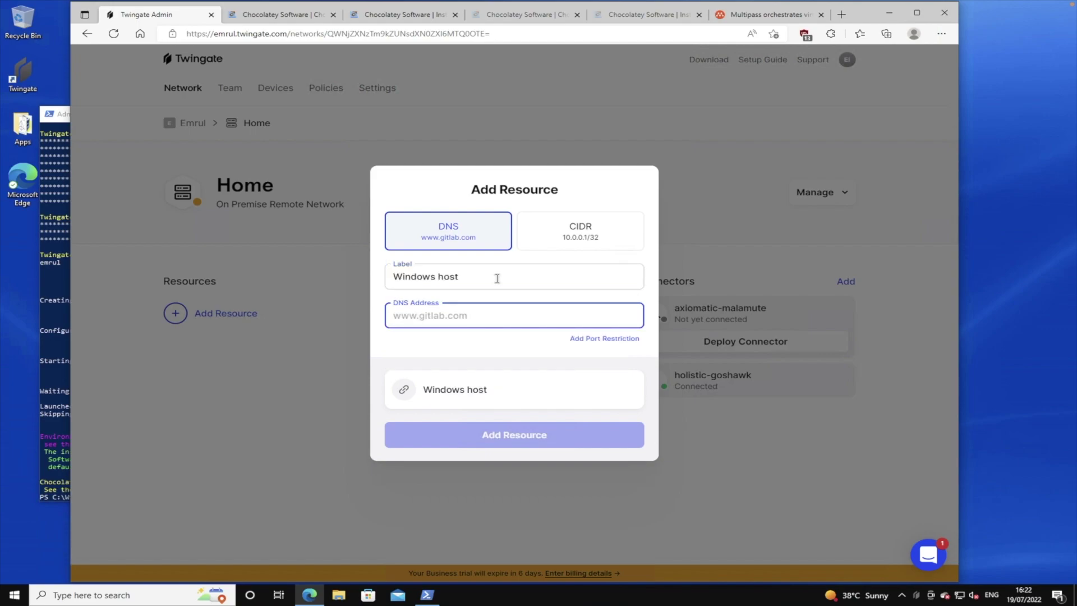
{"action": "type", "text": "MAV-WIN-"}
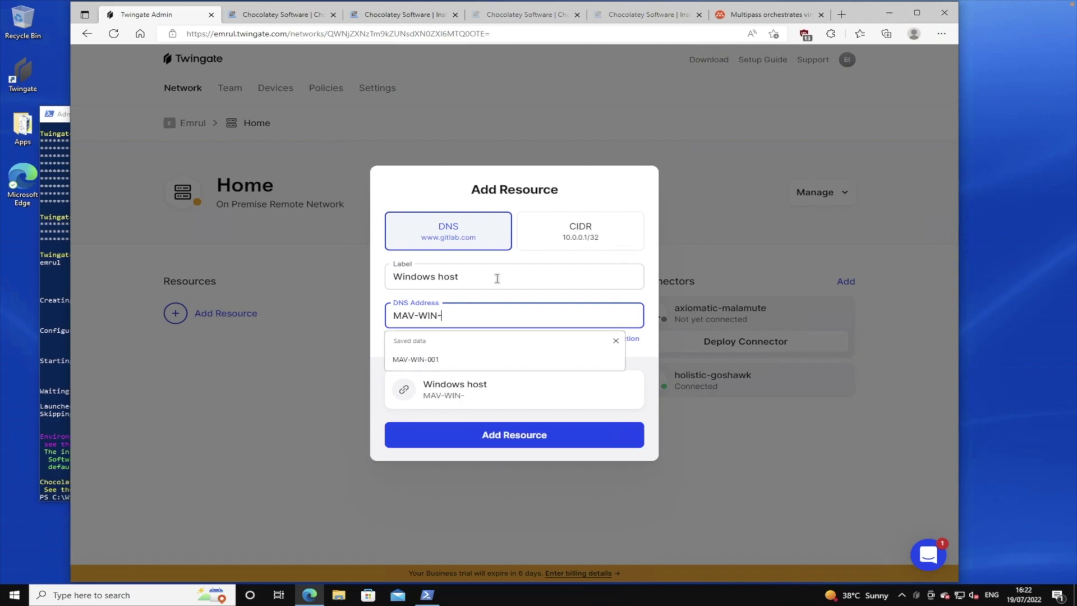
{"action": "type", "text": "001"}
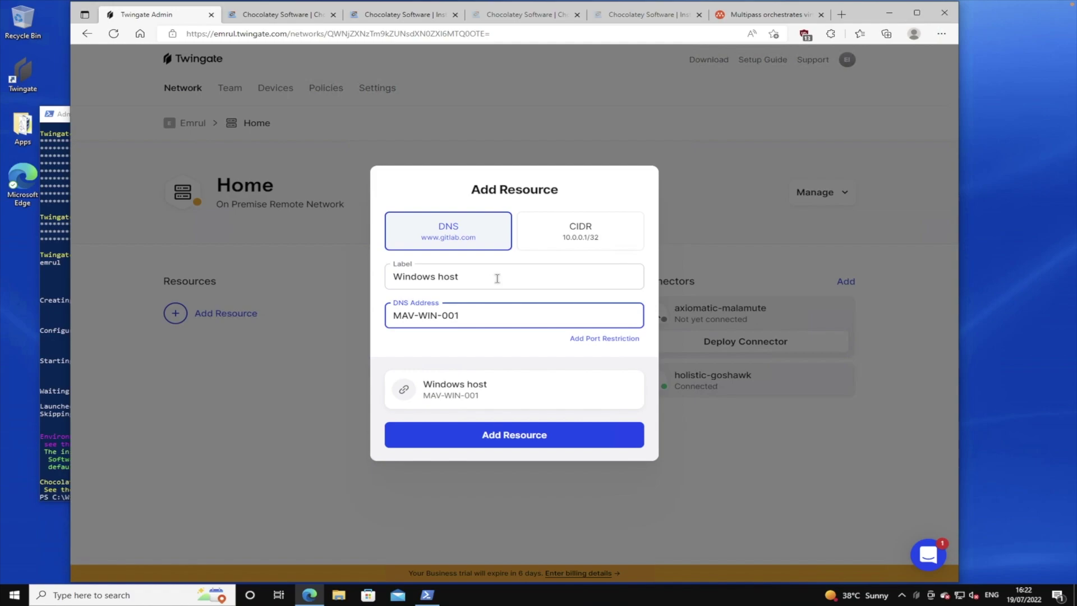
{"action": "left_click", "coordinate": [481, 443]}
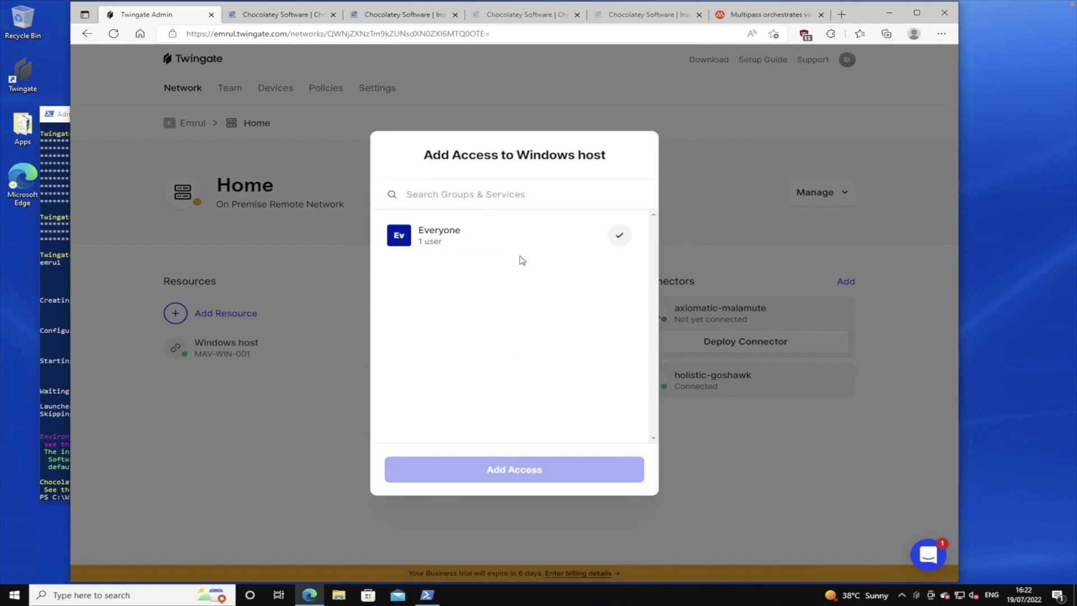
{"action": "left_click", "coordinate": [440, 244]}
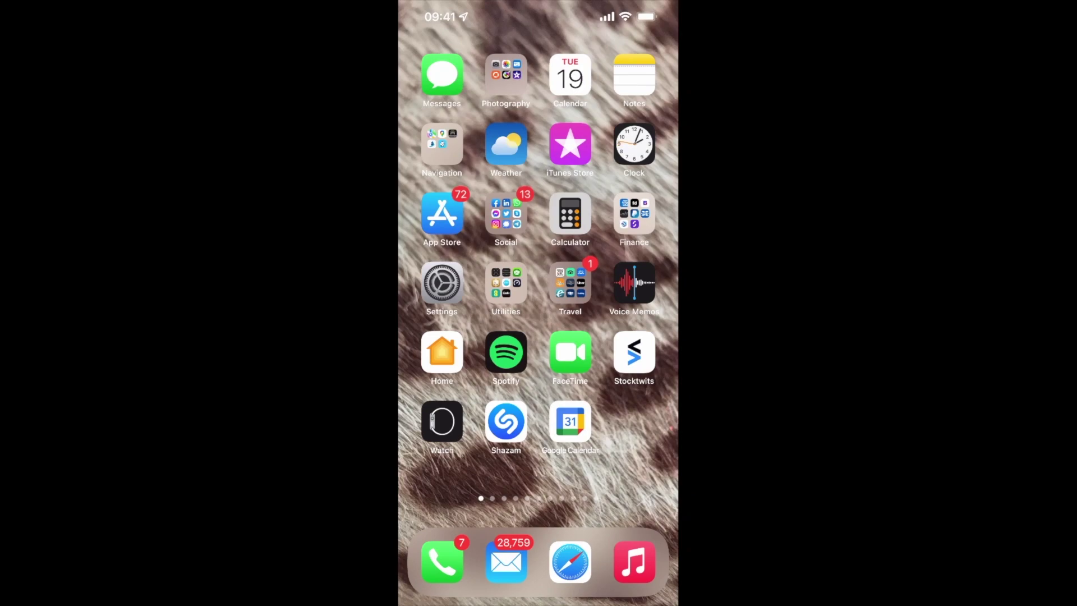
- Launch Twingate on the iPhone and sign in with Google to connect
{"action": "left_click", "coordinate": [442, 282]}
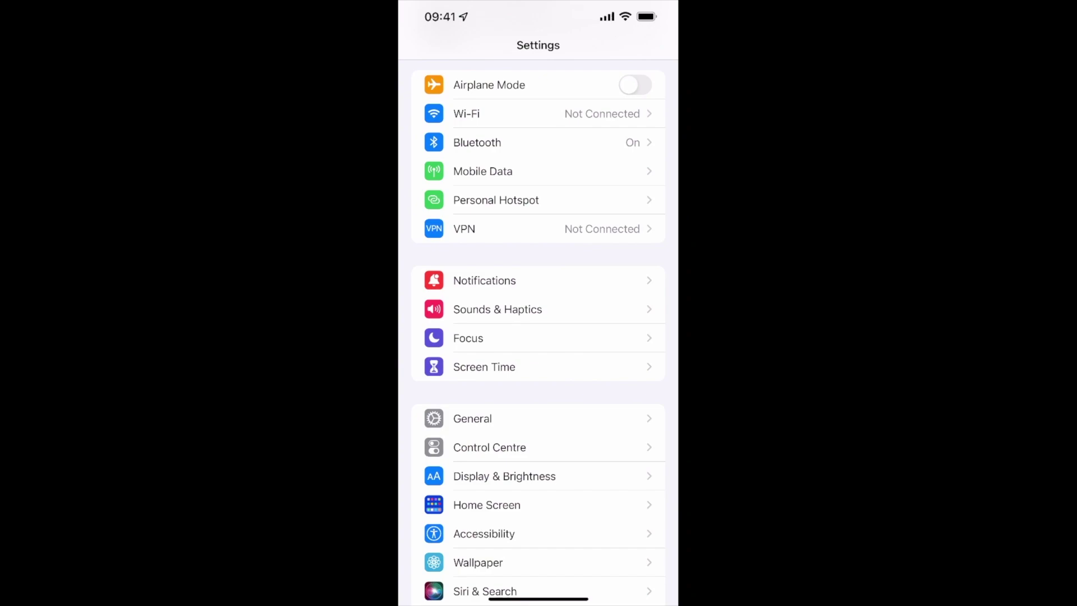
{"action": "left_click_drag", "start_coordinate": [538, 599], "coordinate": [538, 393]}
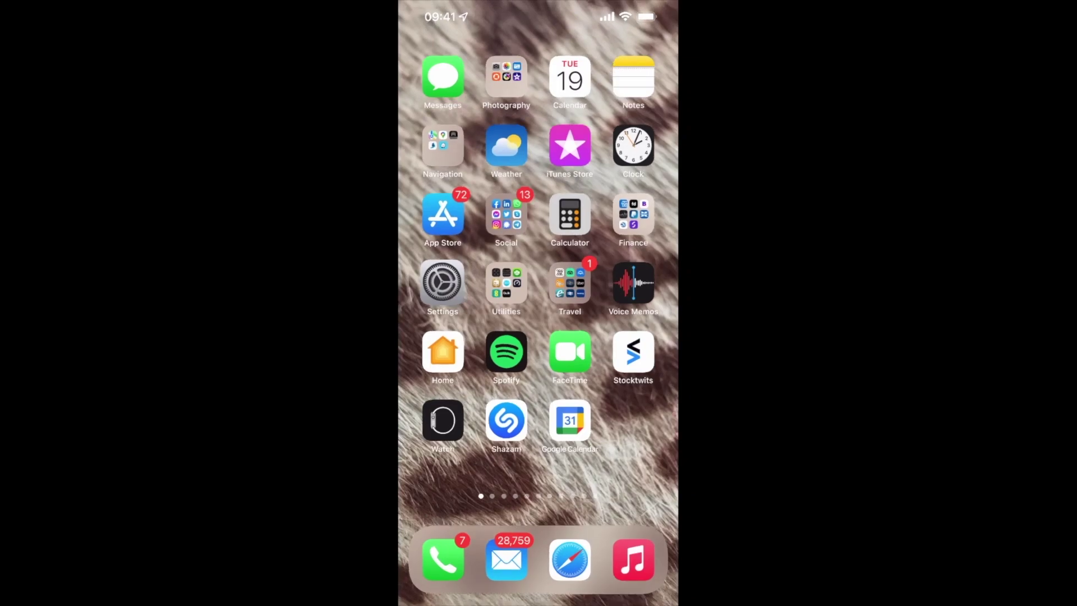
{"action": "left_click_drag", "start_coordinate": [538, 252], "coordinate": [539, 421]}
{"action": "left_click", "coordinate": [442, 185]}
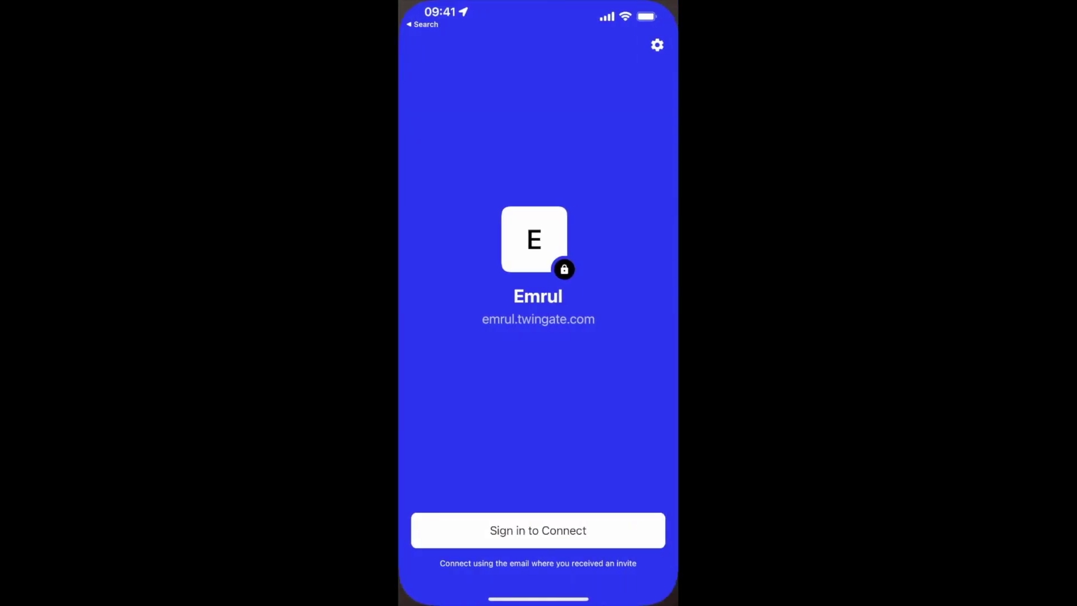
{"action": "left_click", "coordinate": [538, 531]}
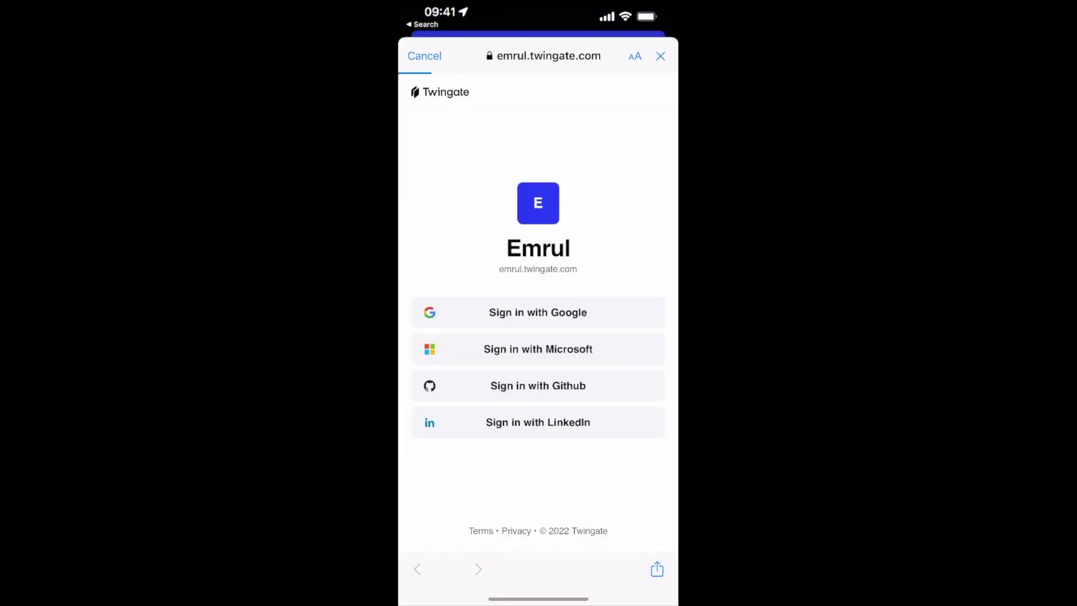
{"action": "left_click", "coordinate": [539, 312]}
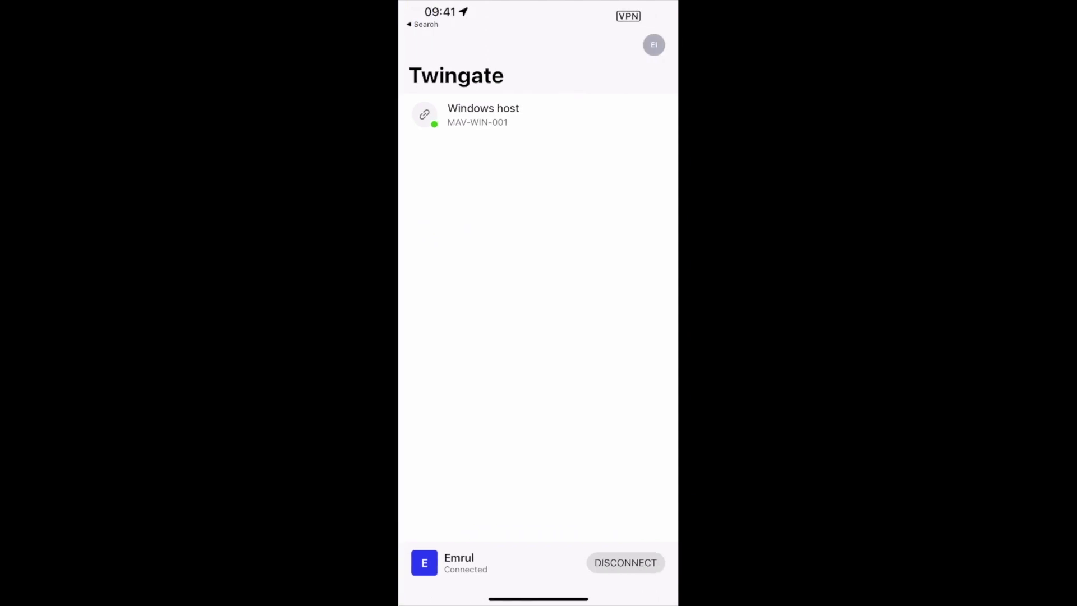
{"action": "left_click_drag", "start_coordinate": [538, 598], "coordinate": [538, 393]}
{"action": "left_click_drag", "start_coordinate": [538, 280], "coordinate": [538, 421]}
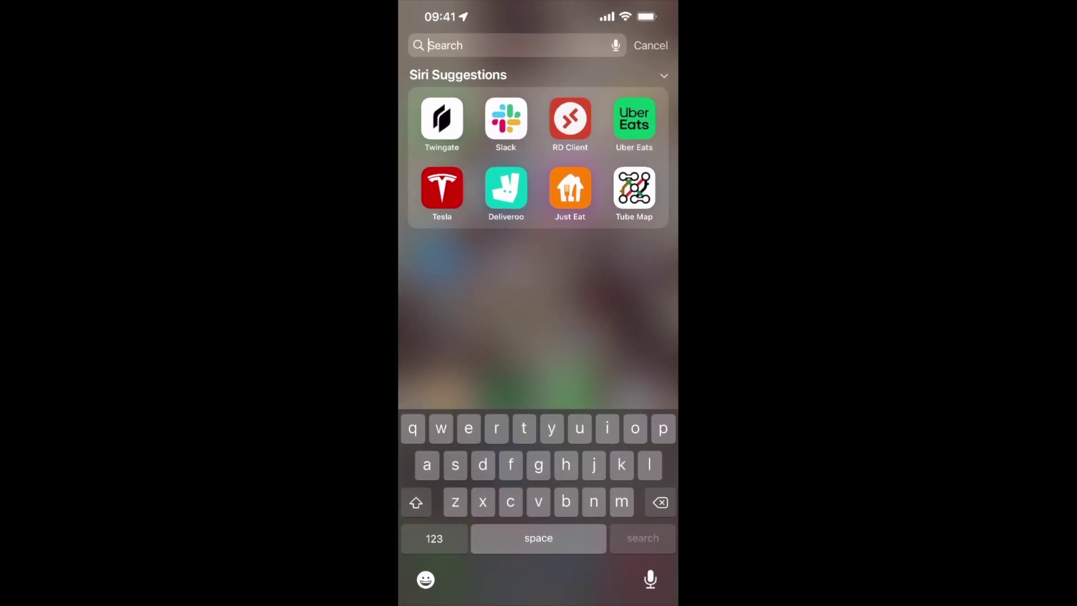
- Launch RD Client and enter the remote PC's user name
{"action": "left_click", "coordinate": [570, 118]}
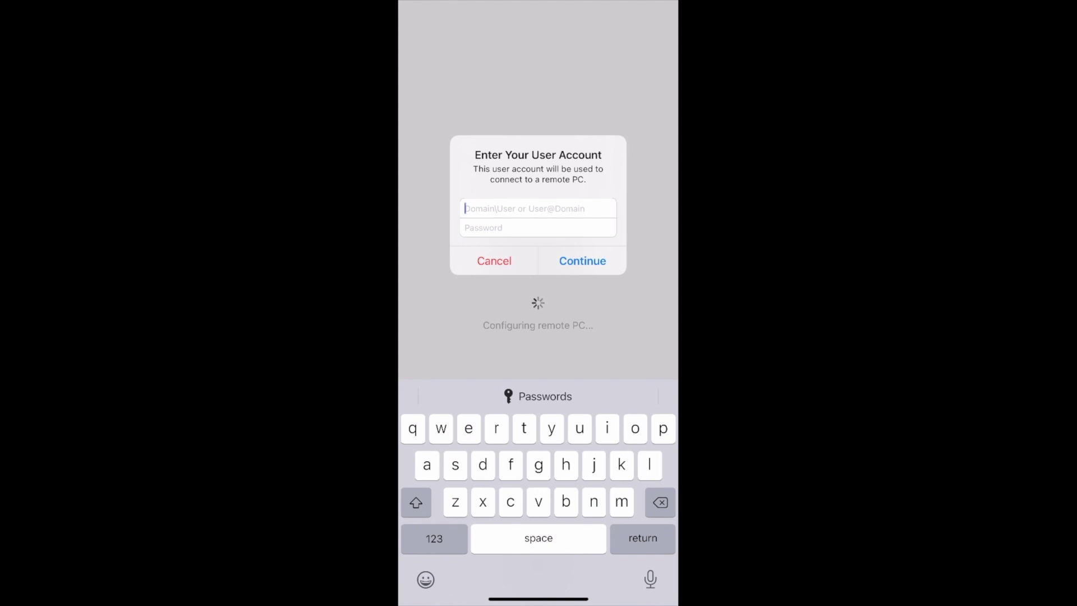
{"action": "left_click", "coordinate": [416, 503]}
{"action": "type", "text": "Emrul"}
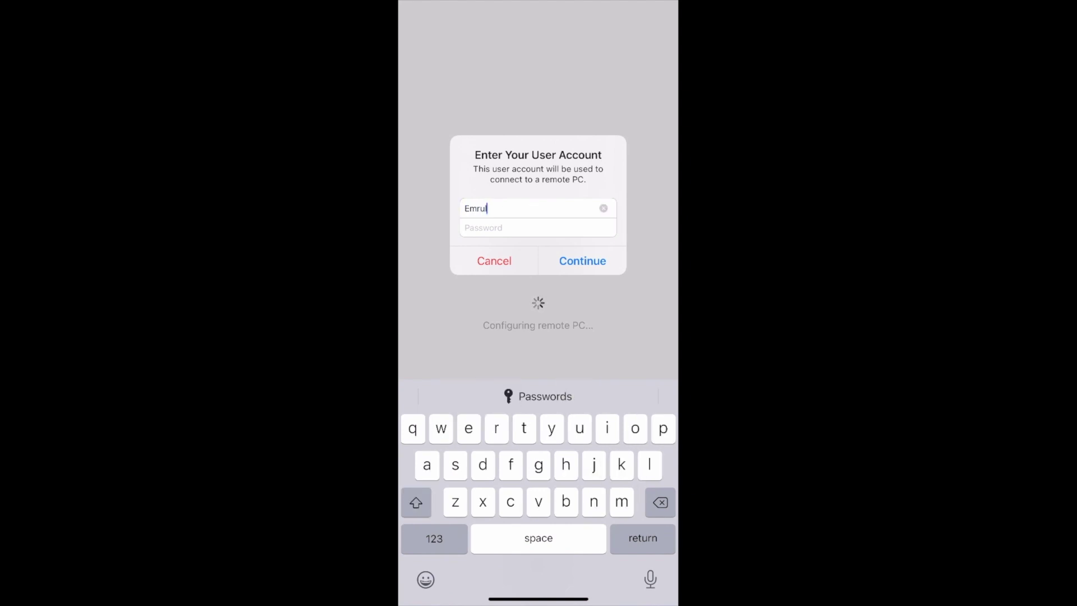